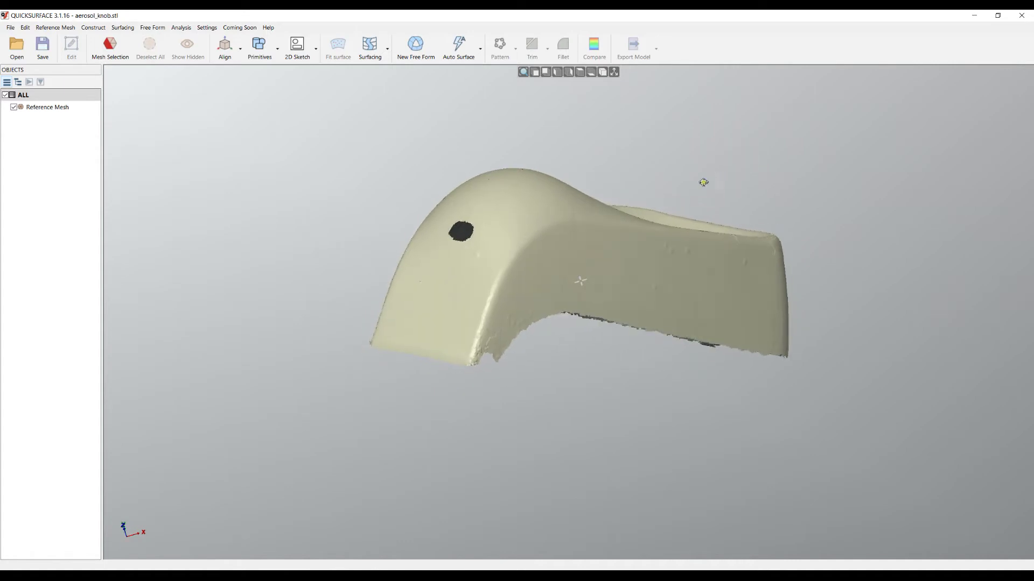
Step: Inspect the scanned knob mesh from several sides, including the stray fragment beside the wide end
left_click(536, 74)
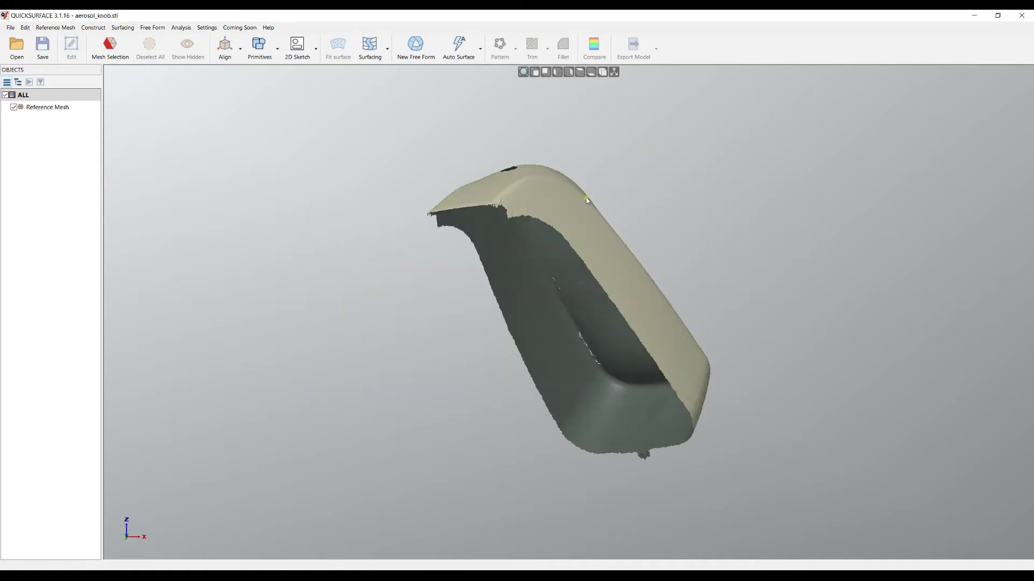
right_click_drag(622, 277, 627, 377)
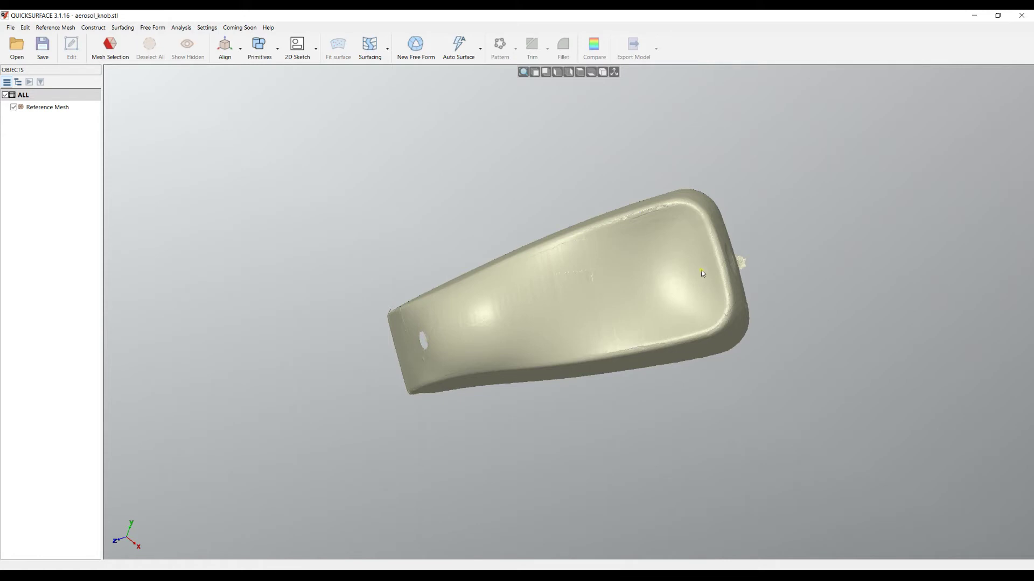
right_click_drag(579, 319, 497, 335)
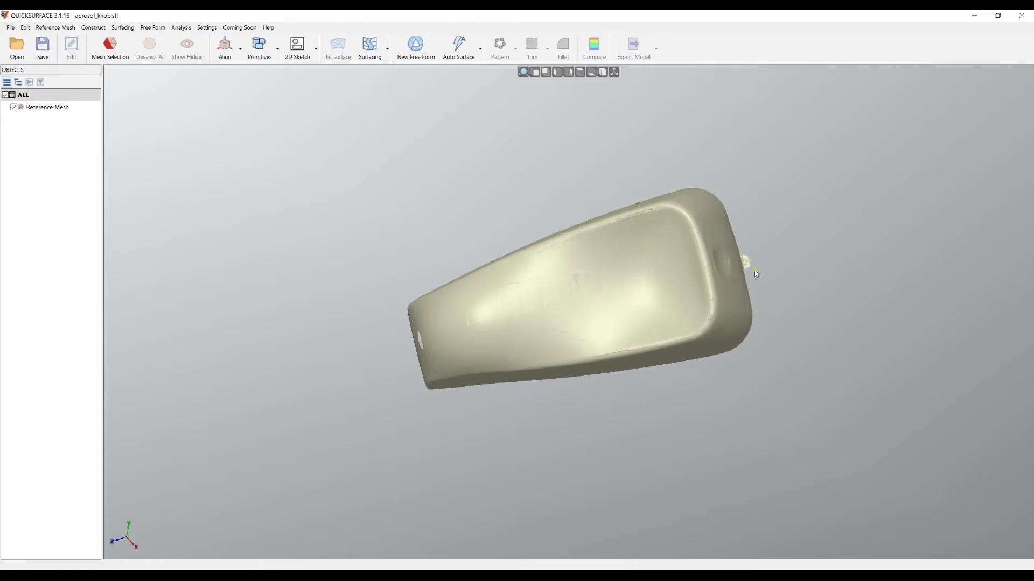
scroll(756, 274, "up", 5)
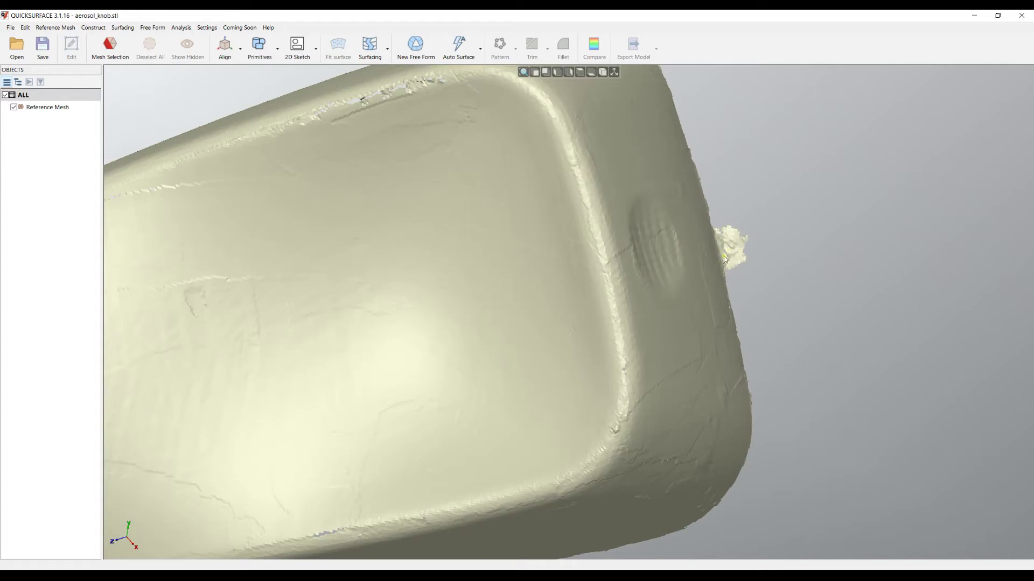
scroll(727, 257, "down", 2)
scroll(728, 257, "down", 4)
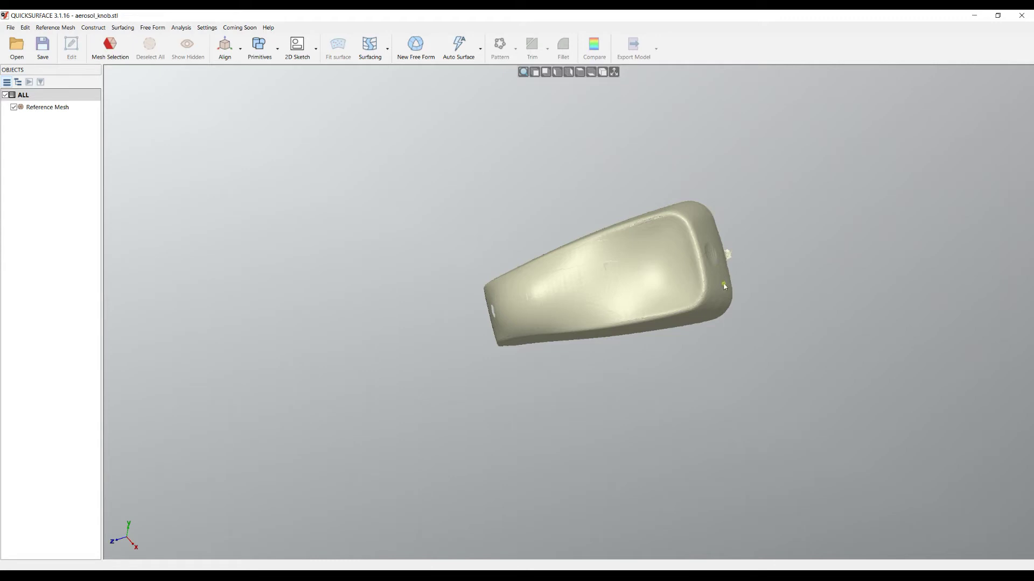
scroll(742, 262, "up", 2)
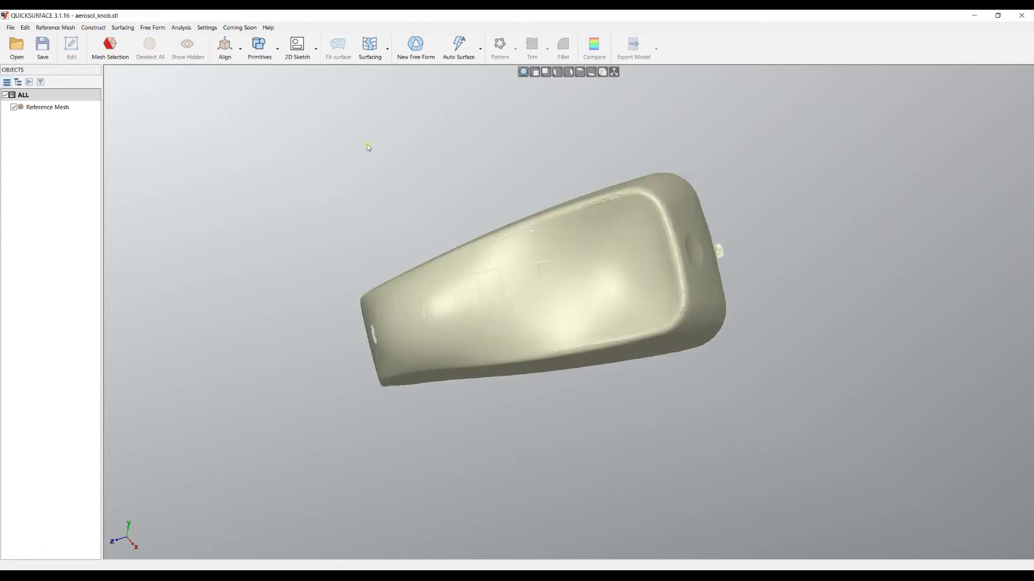
Step: Brush-select the stray scan fragment protruding from the wide end's edge and hide those triangles
left_click(111, 54)
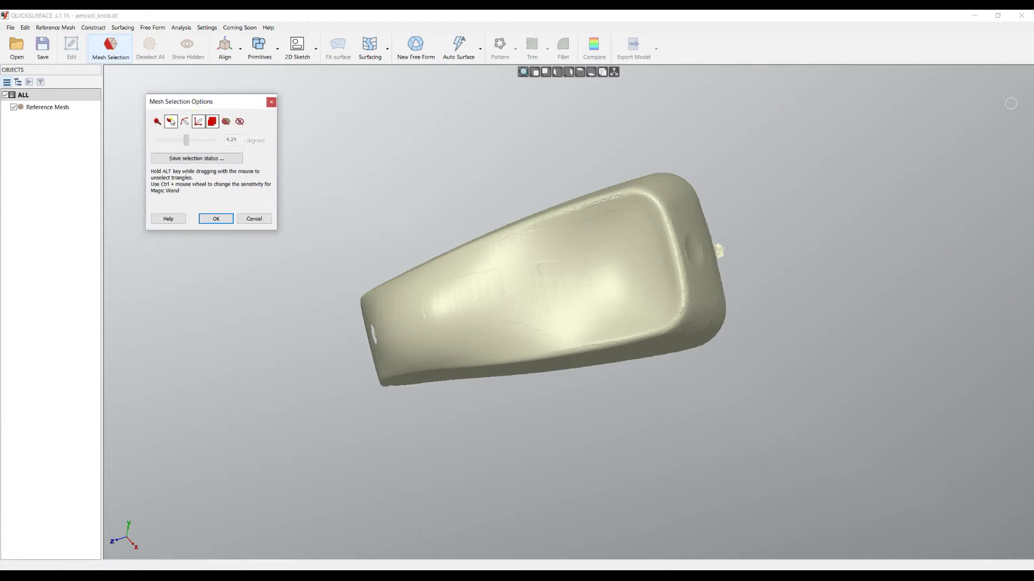
left_click(172, 122)
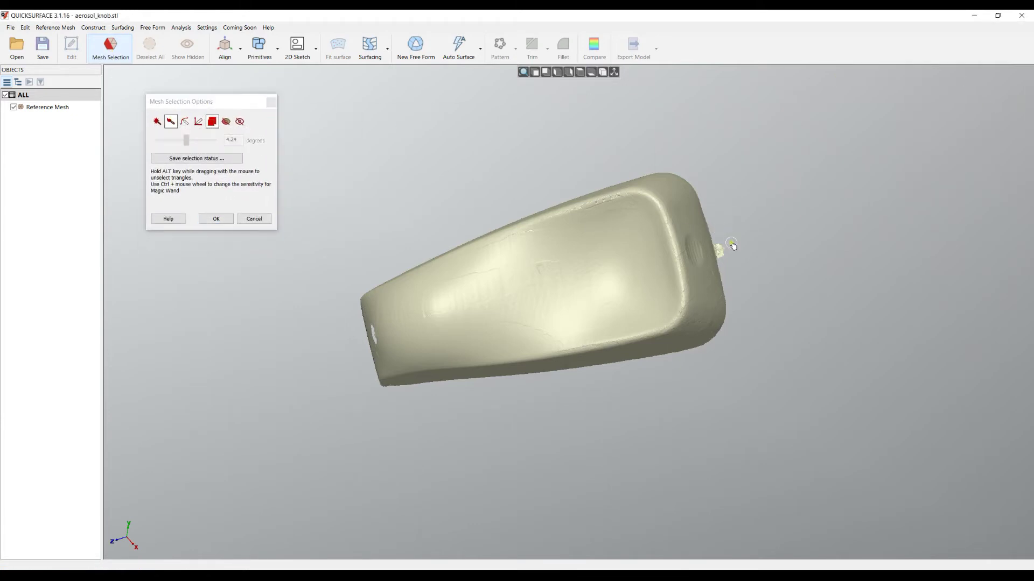
scroll(733, 245, "up", 5)
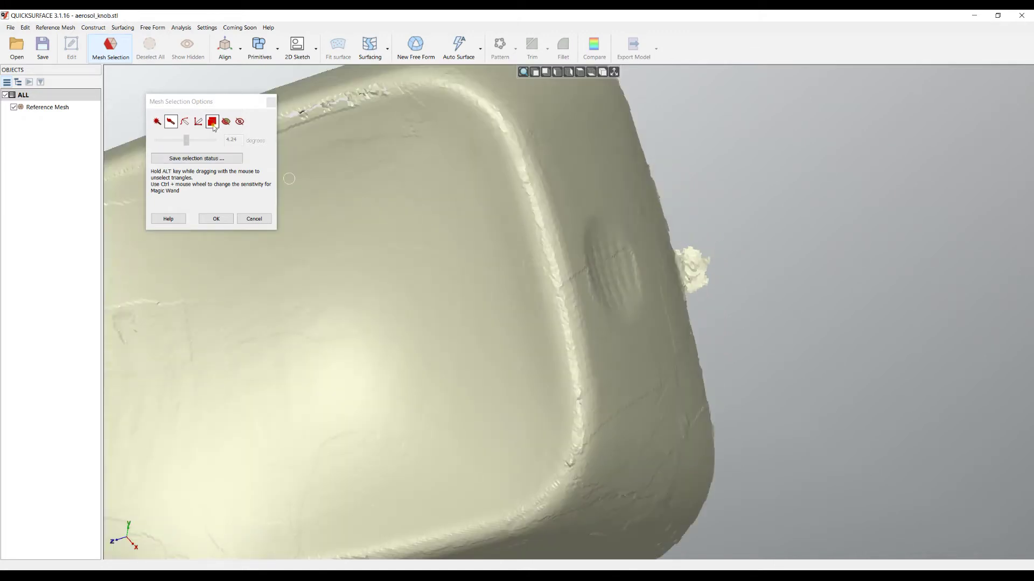
left_click(212, 122)
mouse_move(716, 237)
left_mouse_down()
mouse_move(673, 243)
mouse_move(696, 305)
left_mouse_up()
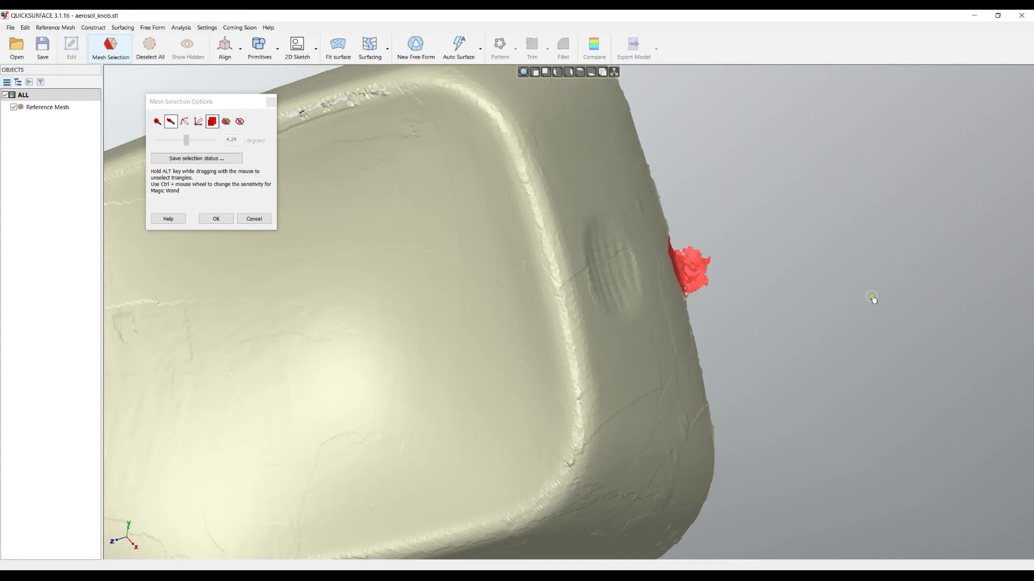
right_click(759, 220)
left_click(810, 318)
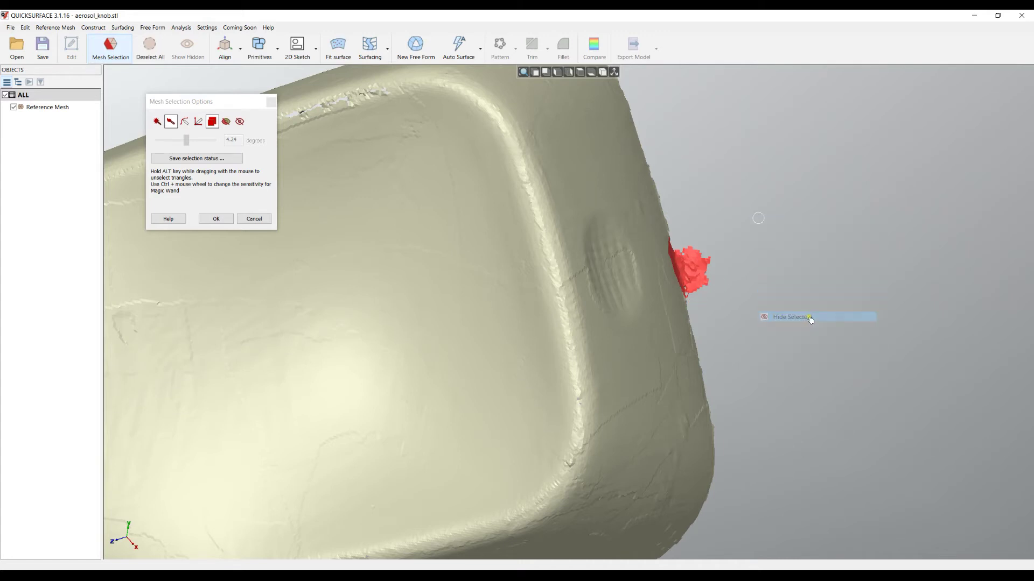
scroll(749, 270, "down", 6)
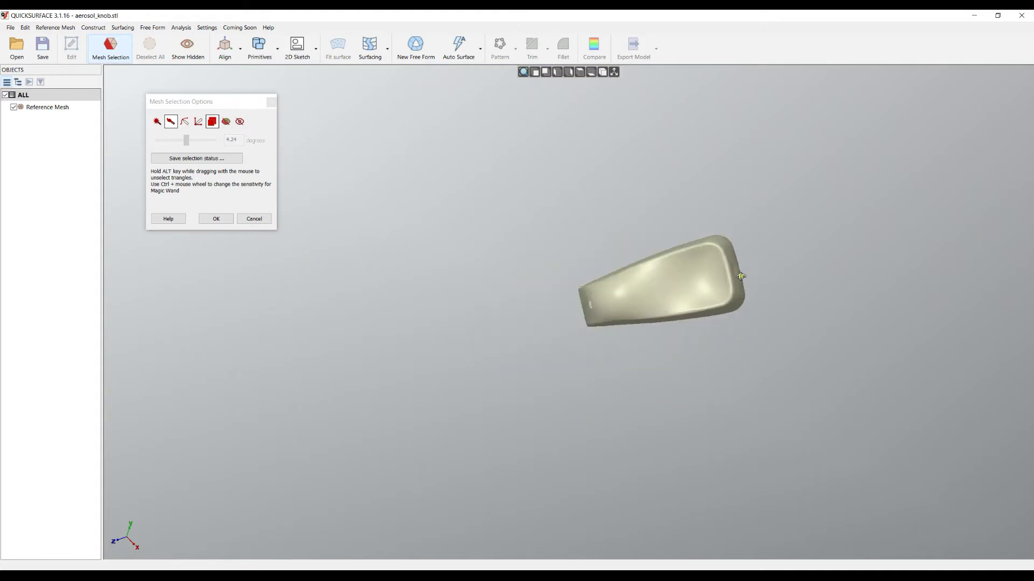
scroll(746, 277, "up", 2)
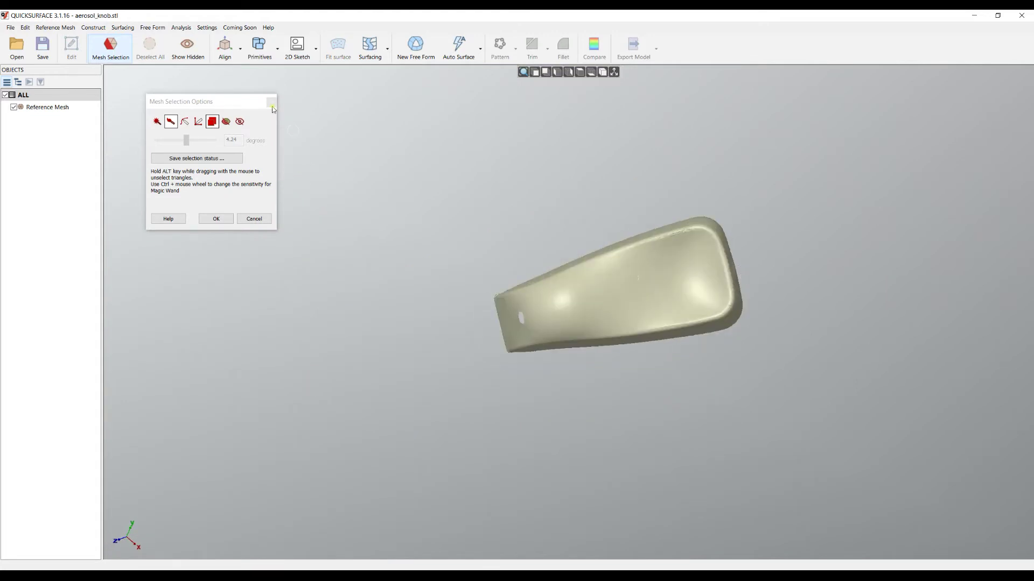
left_click(270, 58)
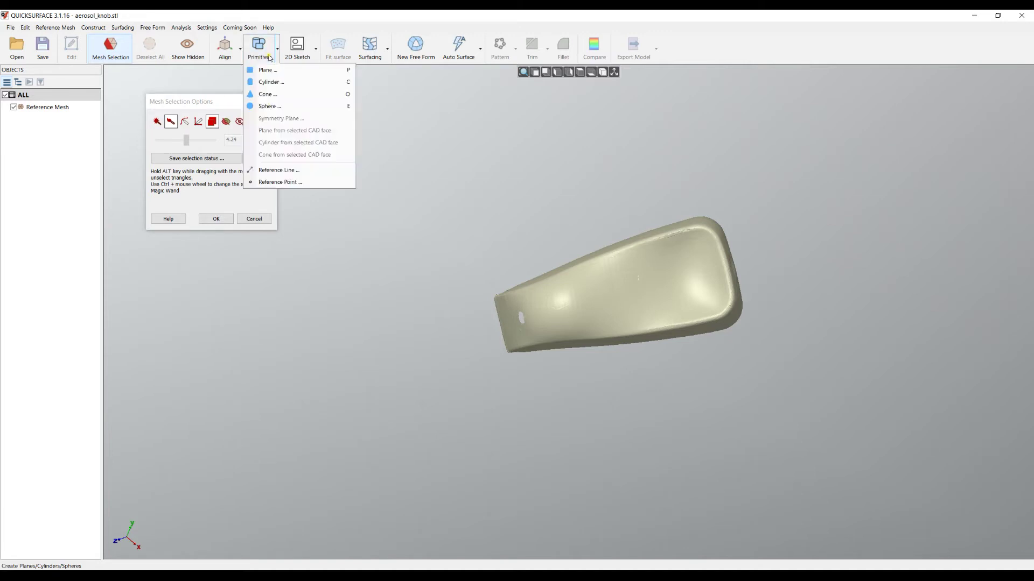
left_click(315, 49)
left_click(301, 21)
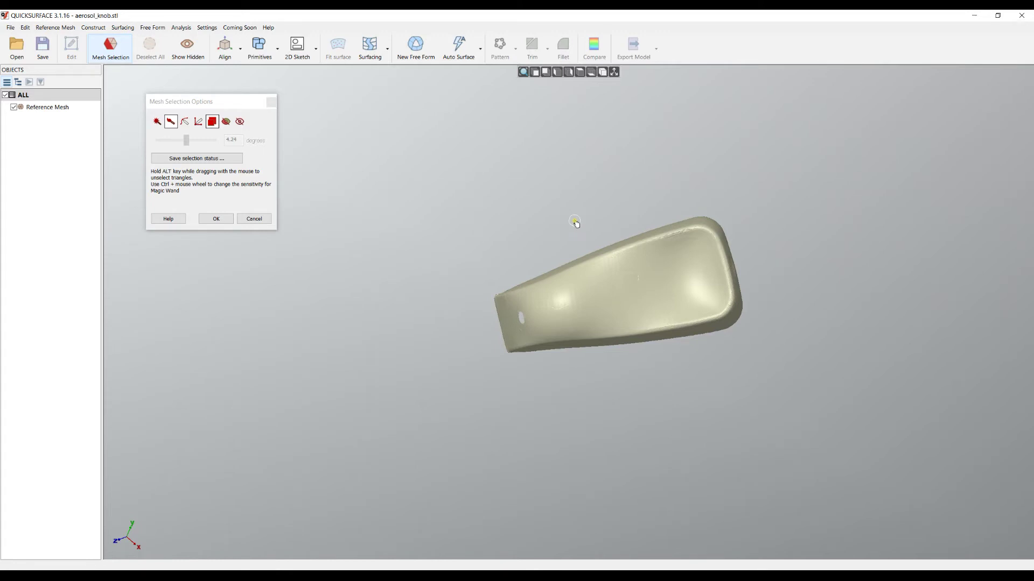
Step: Brush-select spots beside the hole on the narrow end and a strip down the middle of the wide end wall
left_click(504, 327)
left_click(518, 321)
right_click_drag(690, 272, 757, 259)
left_click_drag(692, 276, 746, 259)
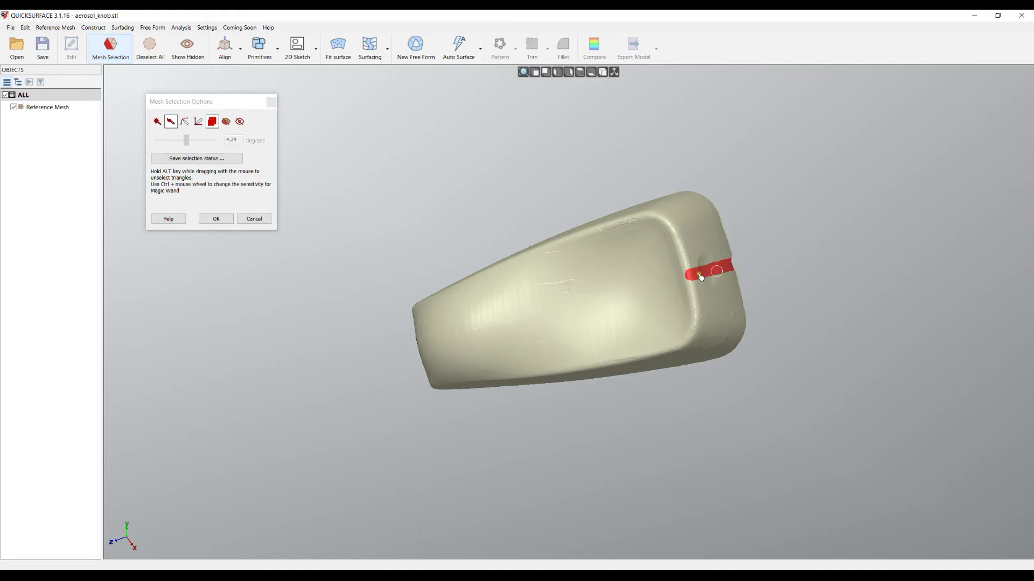
right_click_drag(654, 283, 789, 249)
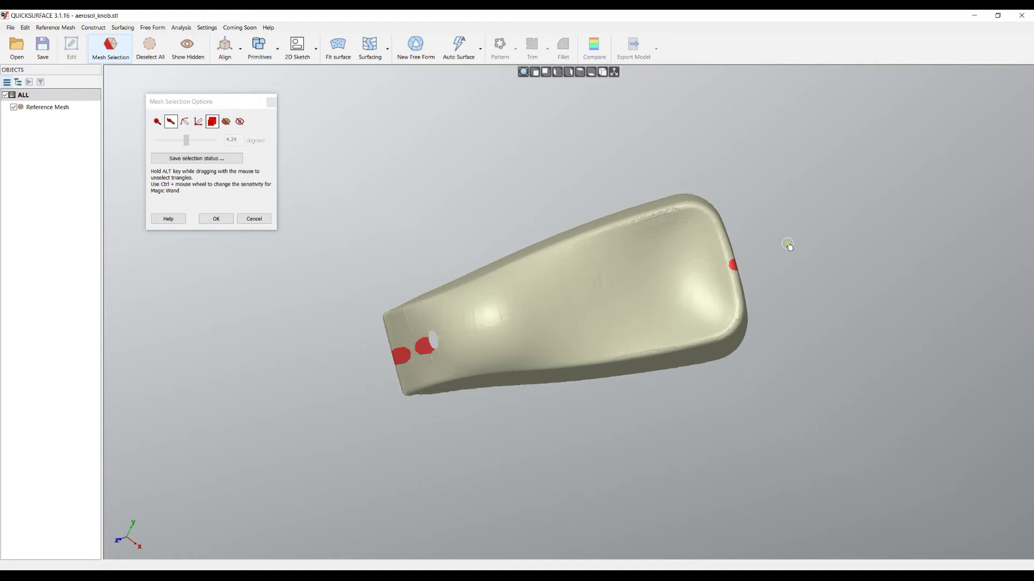
Step: Remove the narrow end's spots from the mesh selection, keep the strip on the wide end wall, and accept the selection
right_click_drag(608, 312, 596, 166)
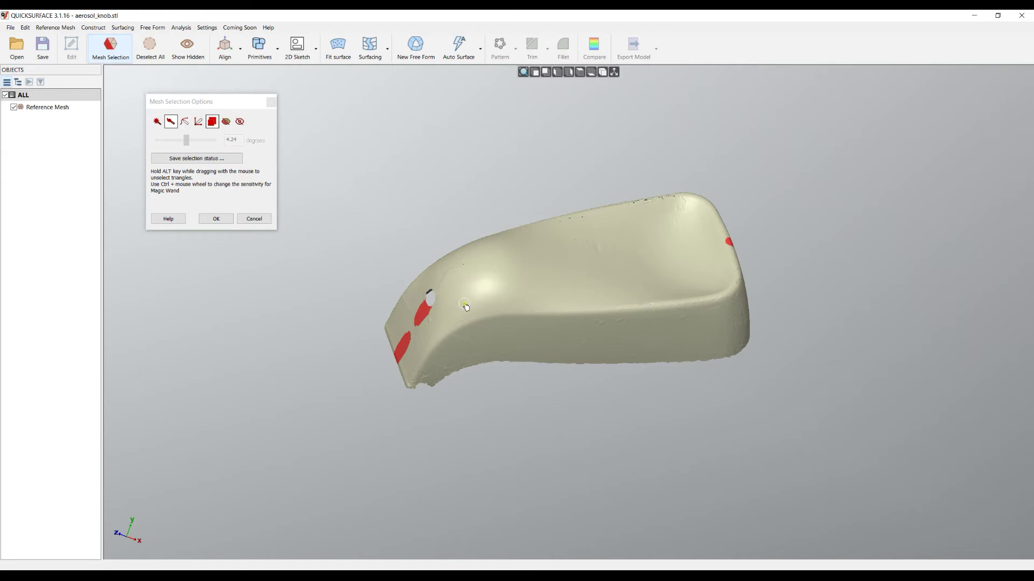
right_click_drag(582, 318, 489, 336)
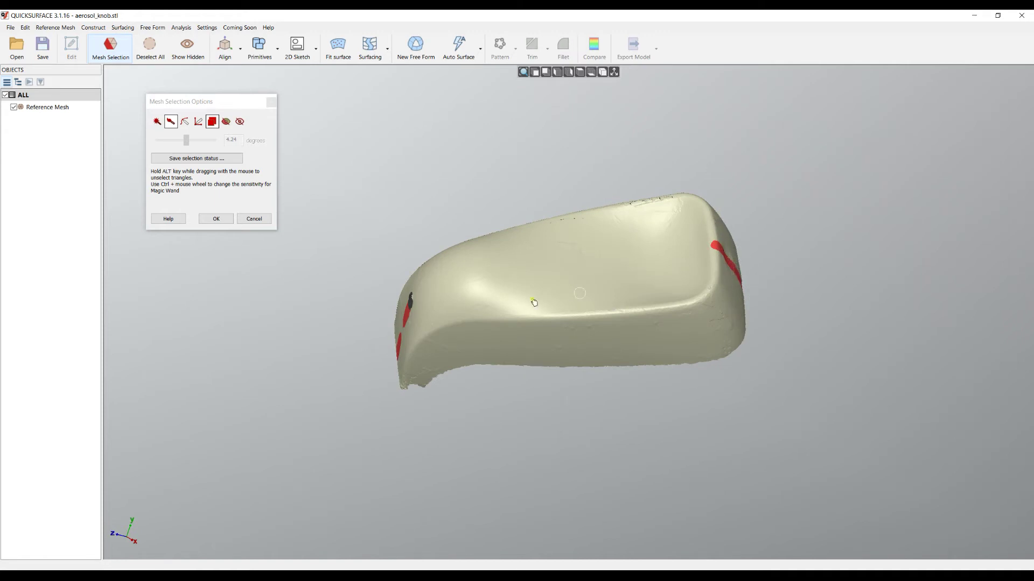
right_click_drag(537, 309, 437, 293)
mouse_move(435, 277)
left_mouse_down()
mouse_move(373, 316)
mouse_move(381, 297)
mouse_move(446, 281)
mouse_move(379, 315)
mouse_move(461, 328)
mouse_move(411, 263)
mouse_move(461, 270)
mouse_move(415, 294)
left_mouse_up()
mouse_move(516, 297)
right_mouse_down()
mouse_move(552, 383)
mouse_move(447, 392)
mouse_move(254, 257)
right_mouse_up()
left_click(216, 219)
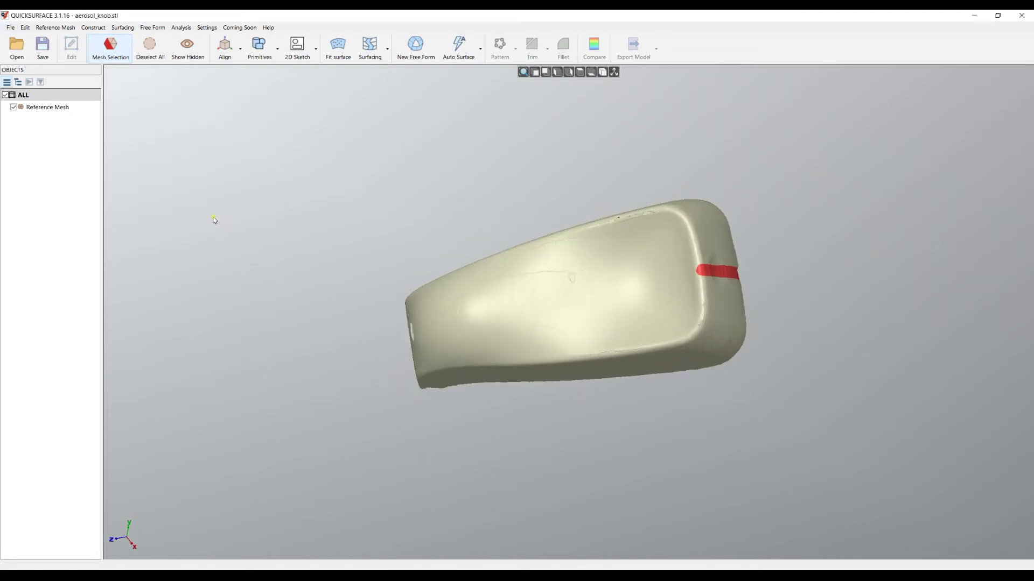
left_click(259, 47)
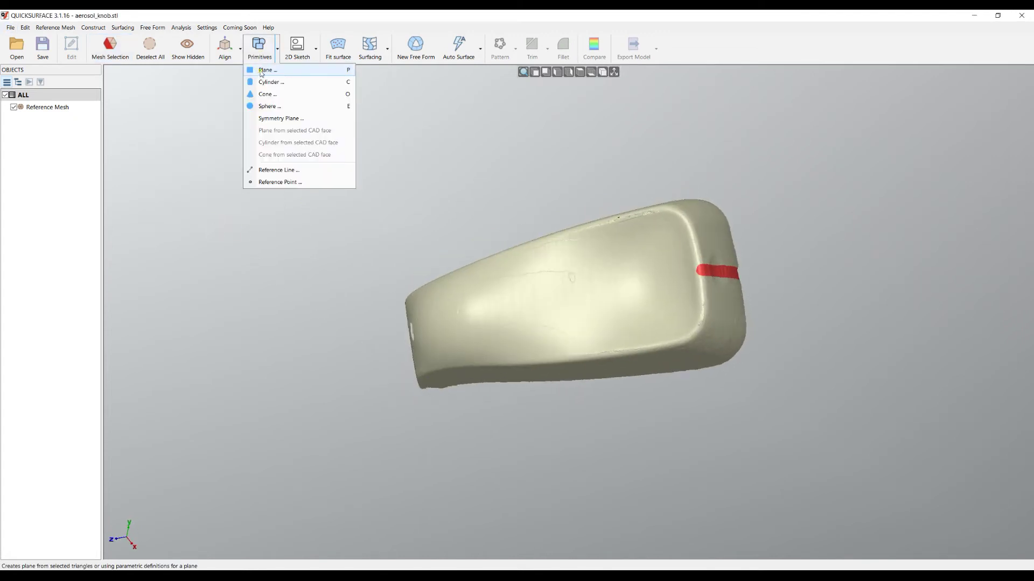
left_click(264, 74)
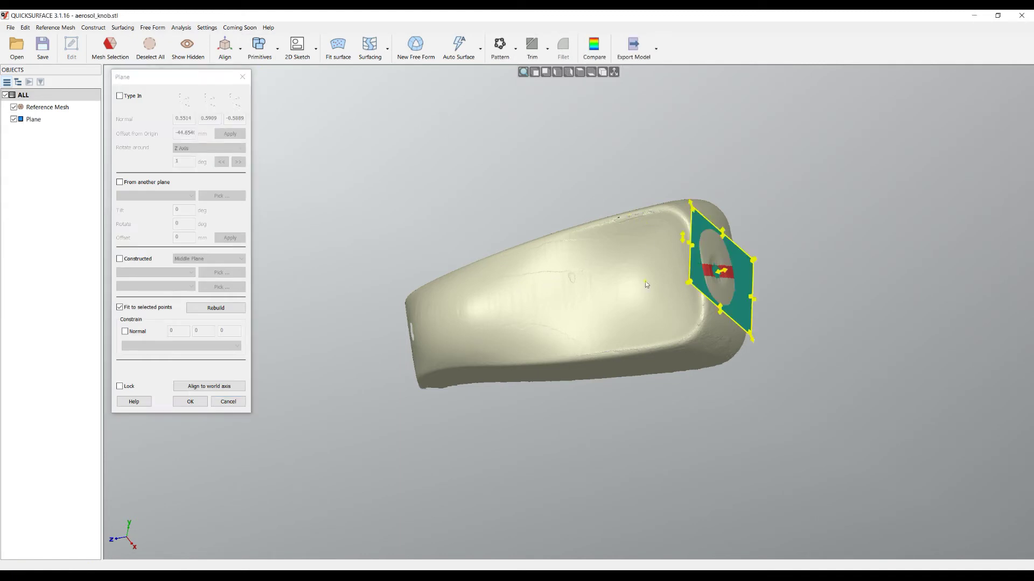
right_click_drag(564, 303, 661, 306)
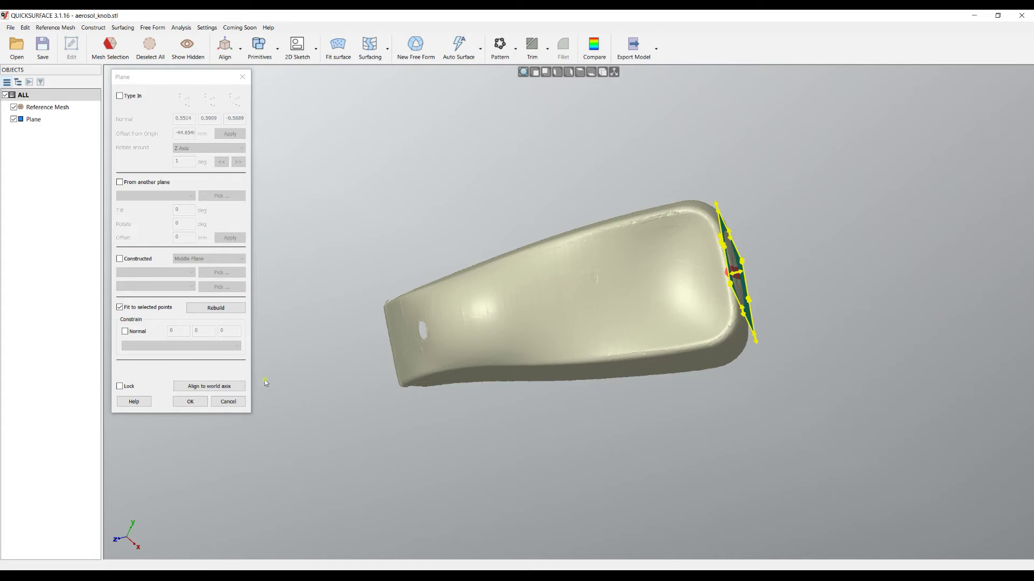
left_click(229, 401)
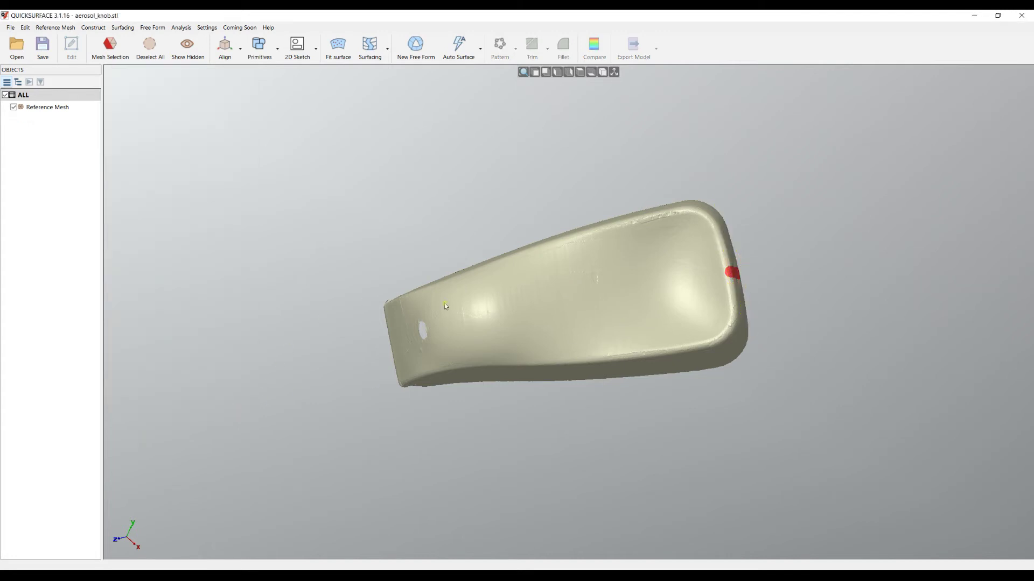
Step: Add a brushed strip across the hole down the middle of the narrow end to the mesh selection
left_click(110, 48)
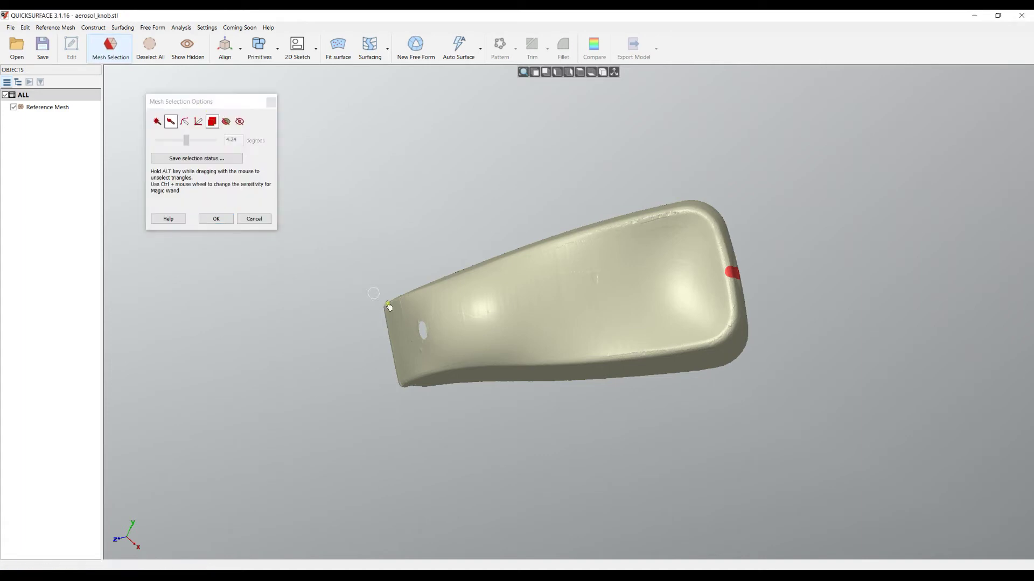
left_click_drag(433, 328, 388, 342)
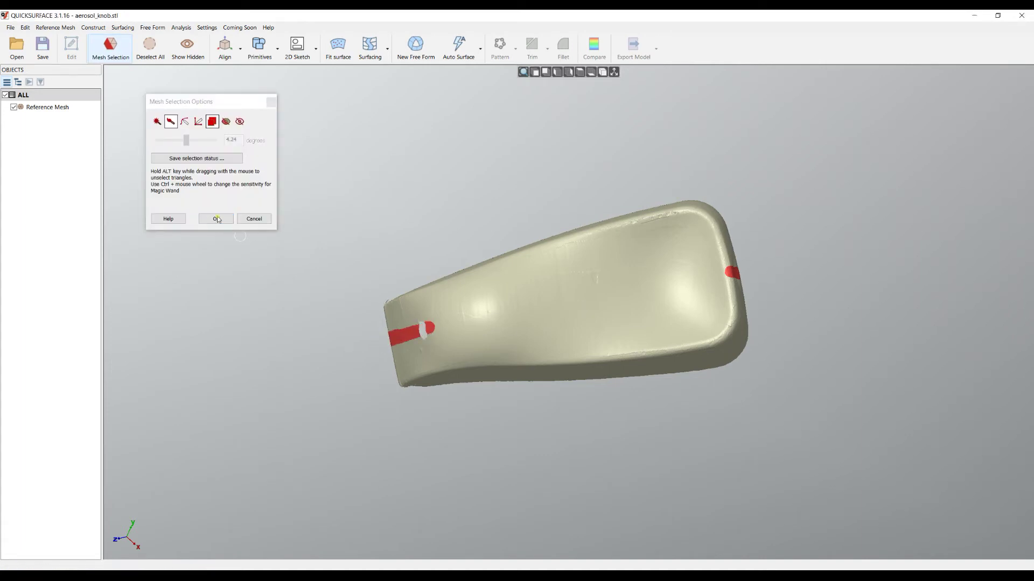
left_click(216, 219)
left_click(260, 48)
left_click(266, 73)
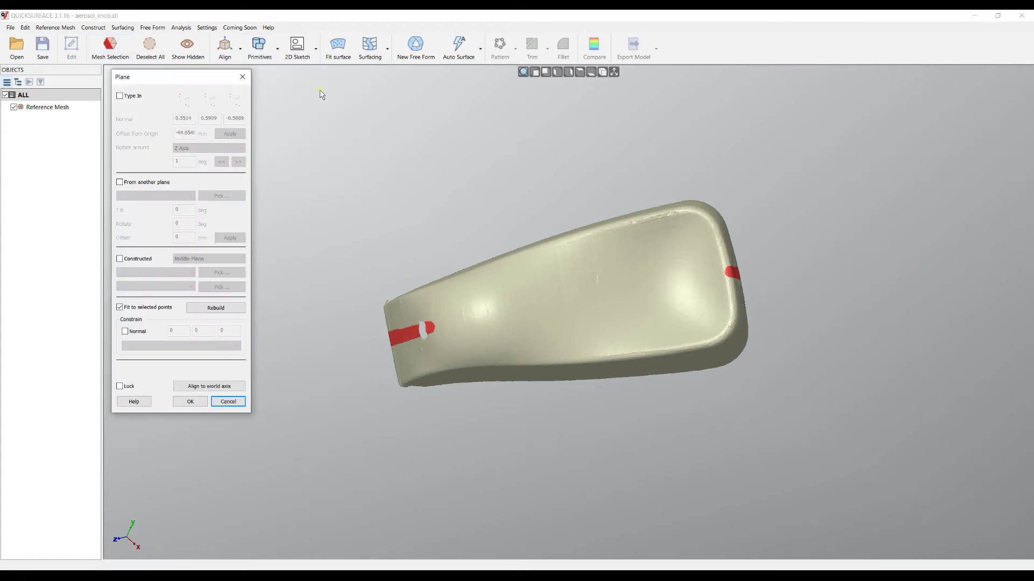
mouse_move(583, 215)
right_mouse_down()
mouse_move(570, 159)
mouse_move(574, 232)
mouse_move(574, 189)
mouse_move(586, 197)
right_mouse_up()
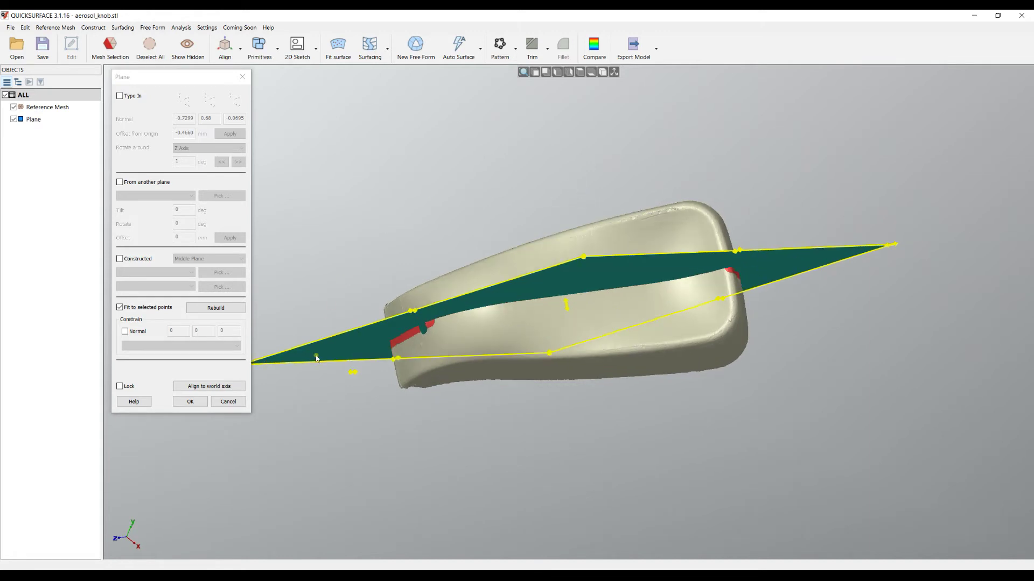
left_click(228, 401)
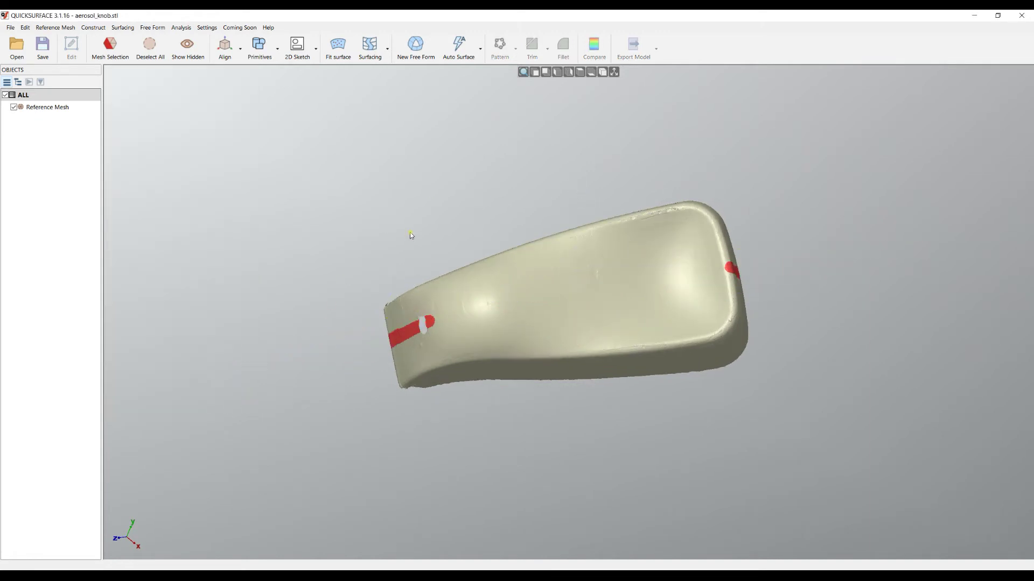
Step: Compute a symmetry plane for the knob from the two selected strips and move its settings clear of the model
left_click(261, 52)
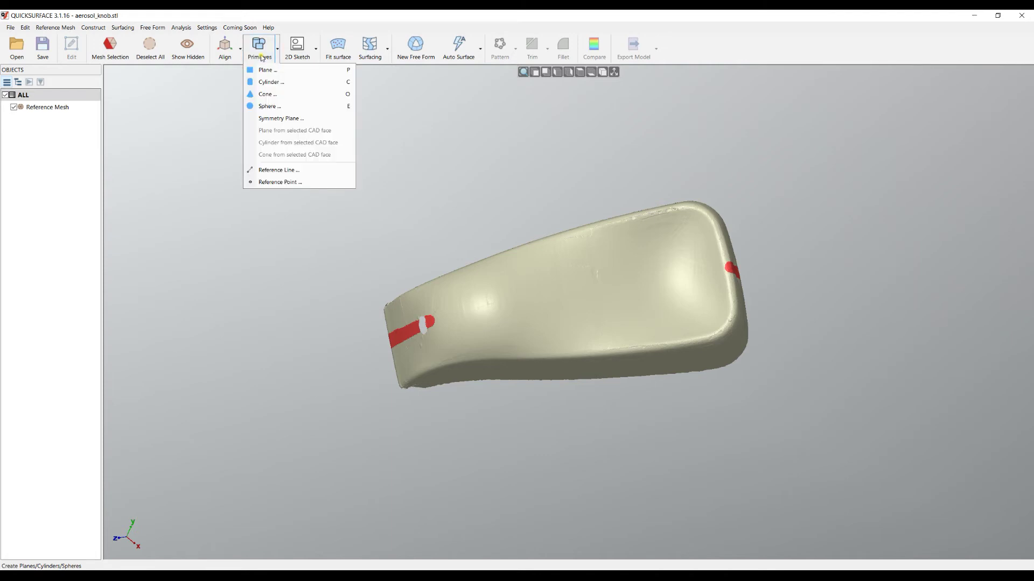
left_click(266, 120)
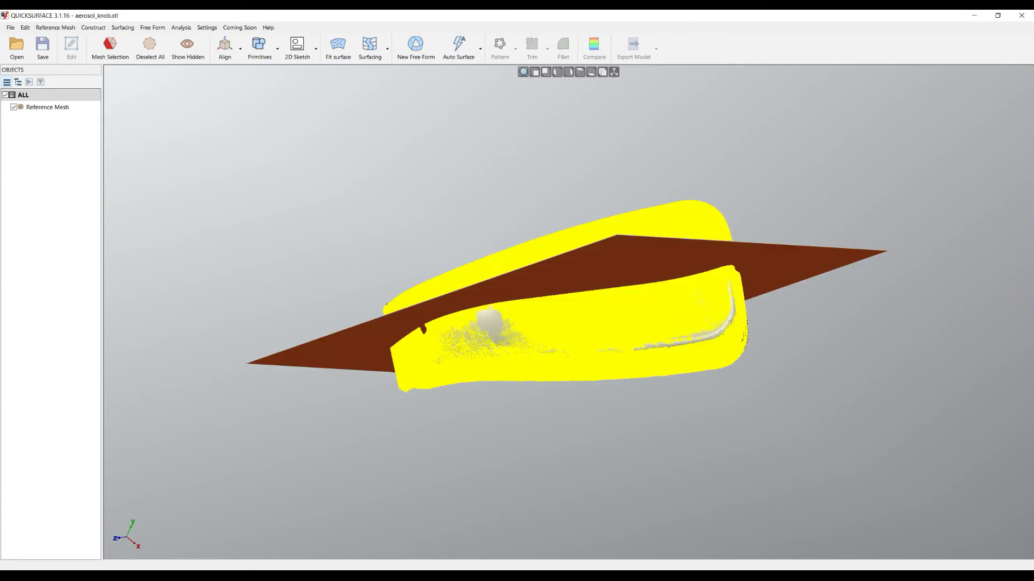
left_click_drag(262, 84, 168, 82)
Step: Examine the proposed symmetry plane against the knob mesh and the two selected strips from several sides
right_click_drag(518, 192, 512, 149)
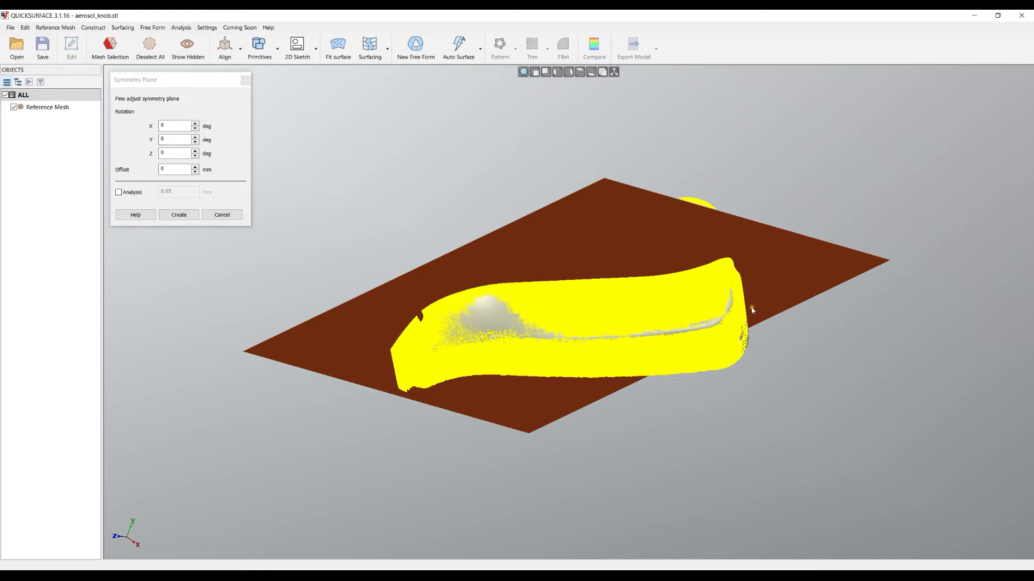
right_click_drag(742, 319, 623, 285)
scroll(624, 285, "up", 3)
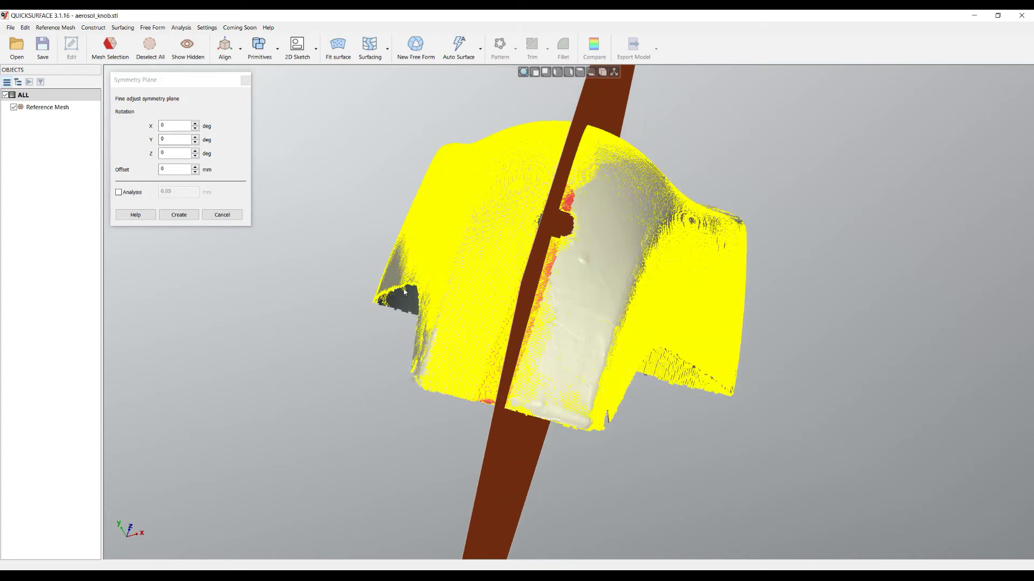
scroll(376, 299, "up", 5)
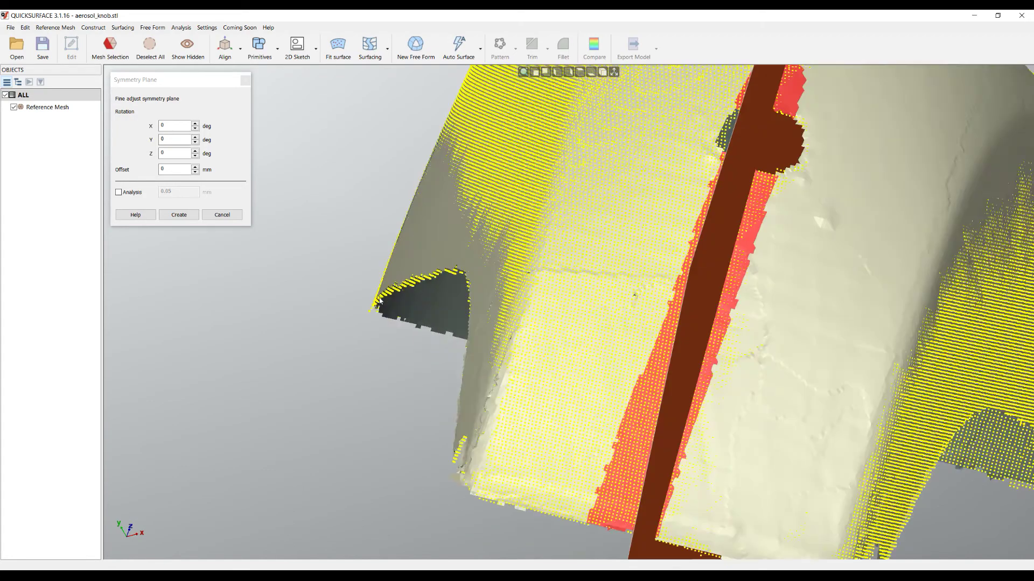
scroll(471, 263, "down", 6)
middle_click_drag(411, 394, 408, 414)
scroll(440, 372, "down", 2)
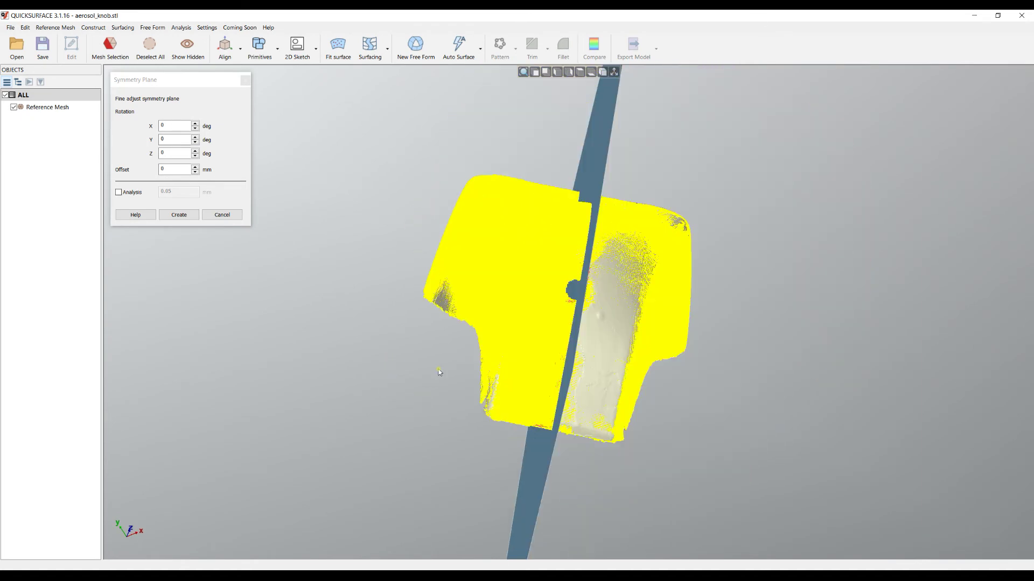
middle_click_drag(425, 270, 427, 274)
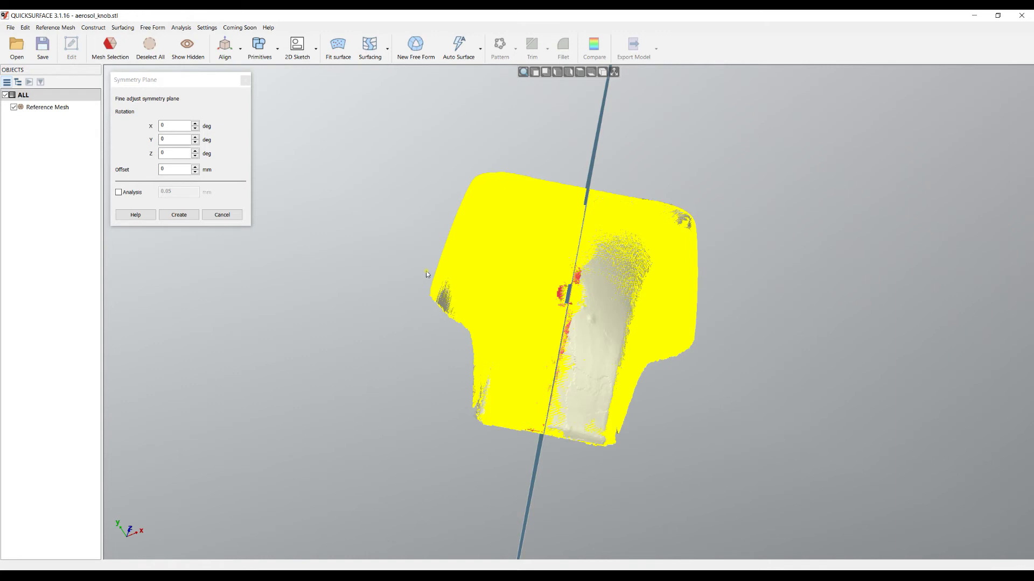
middle_click_drag(473, 369, 457, 376)
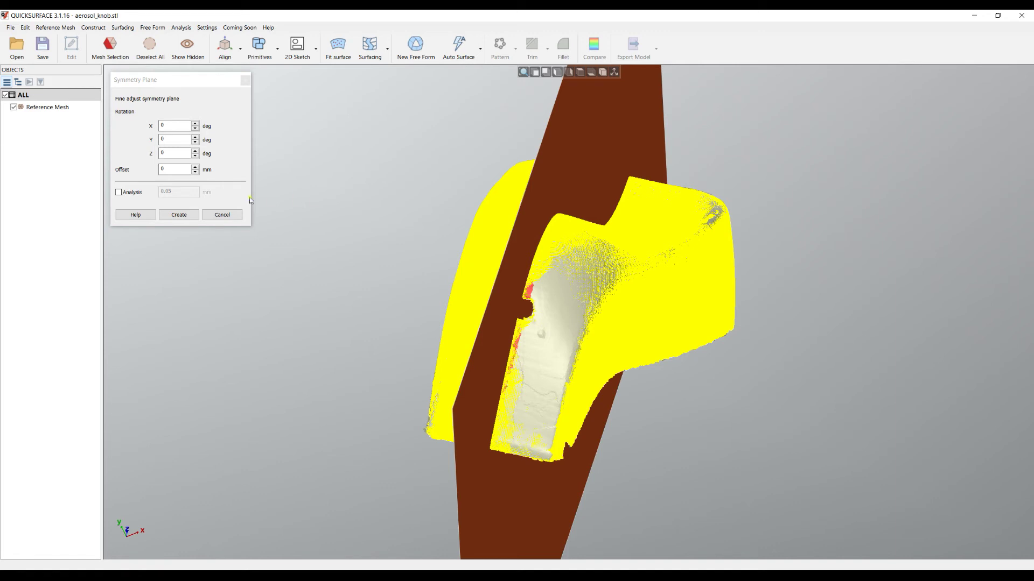
Step: Turn on the symmetry plane's deviation analysis and examine the colour map on both sides of the knob
left_click(119, 193)
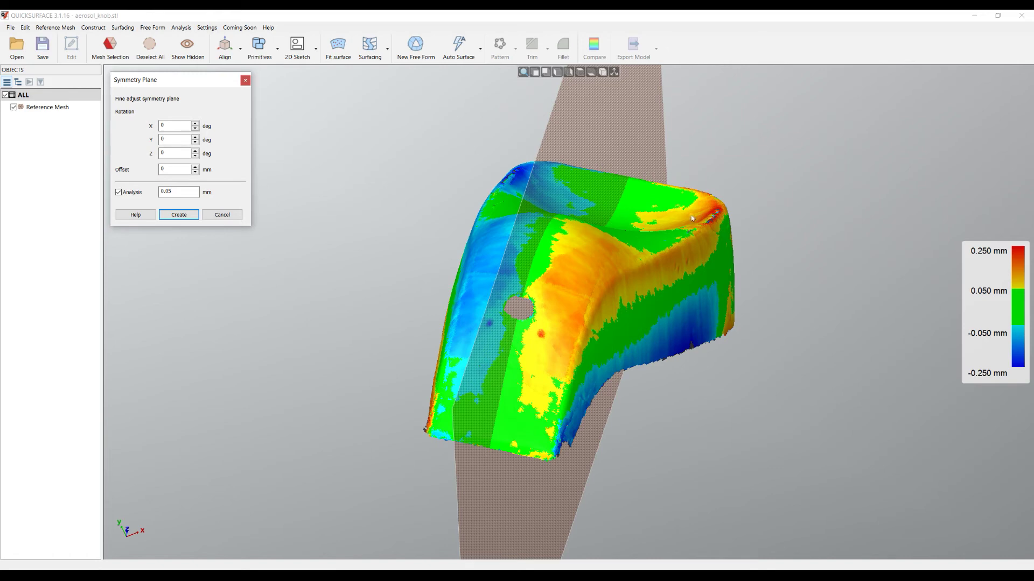
left_click(651, 346)
right_click_drag(652, 346, 633, 221)
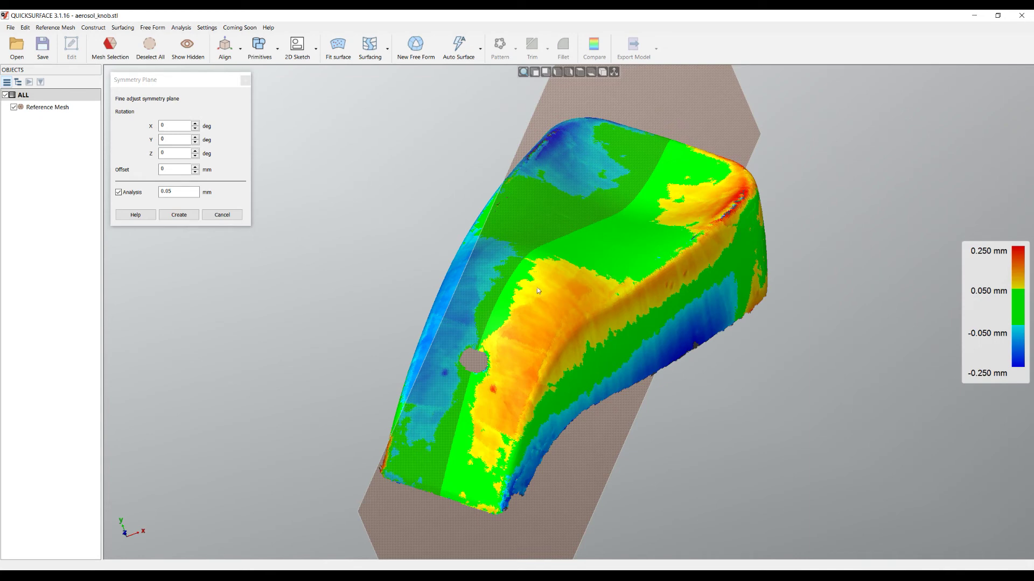
scroll(522, 281, "down", 2)
right_click_drag(473, 337, 469, 312)
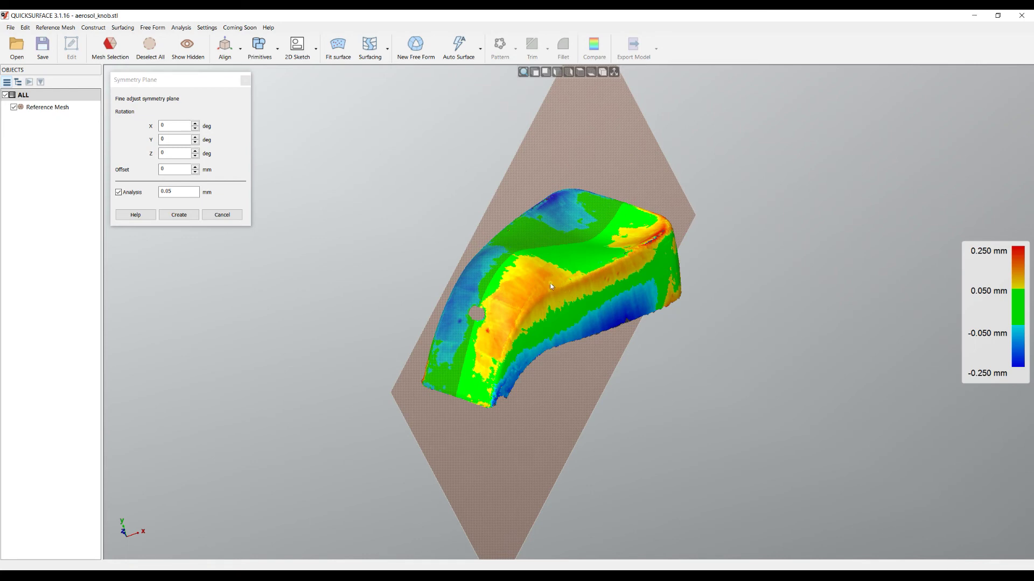
right_click_drag(631, 262, 686, 277)
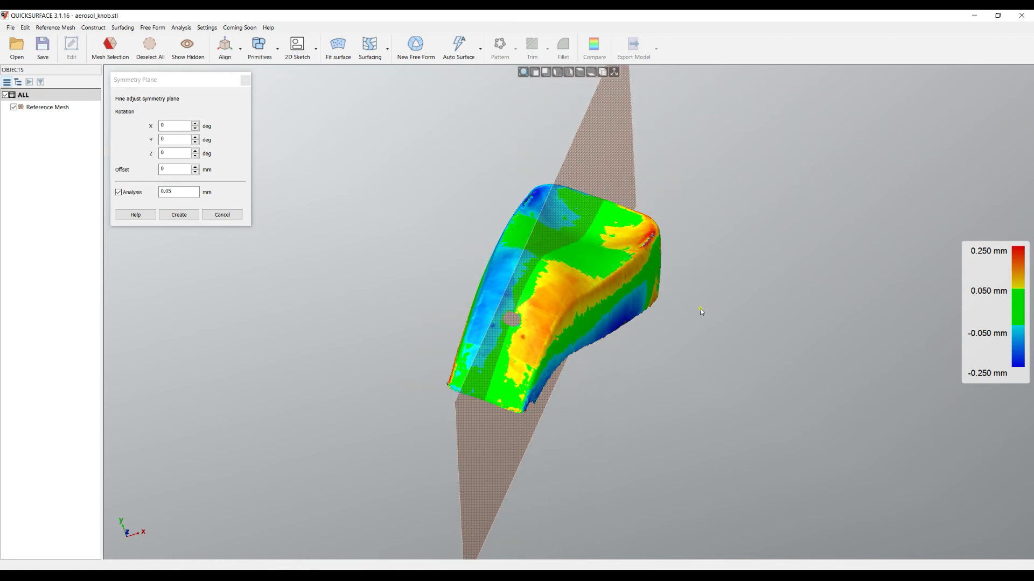
right_click_drag(490, 284, 440, 265)
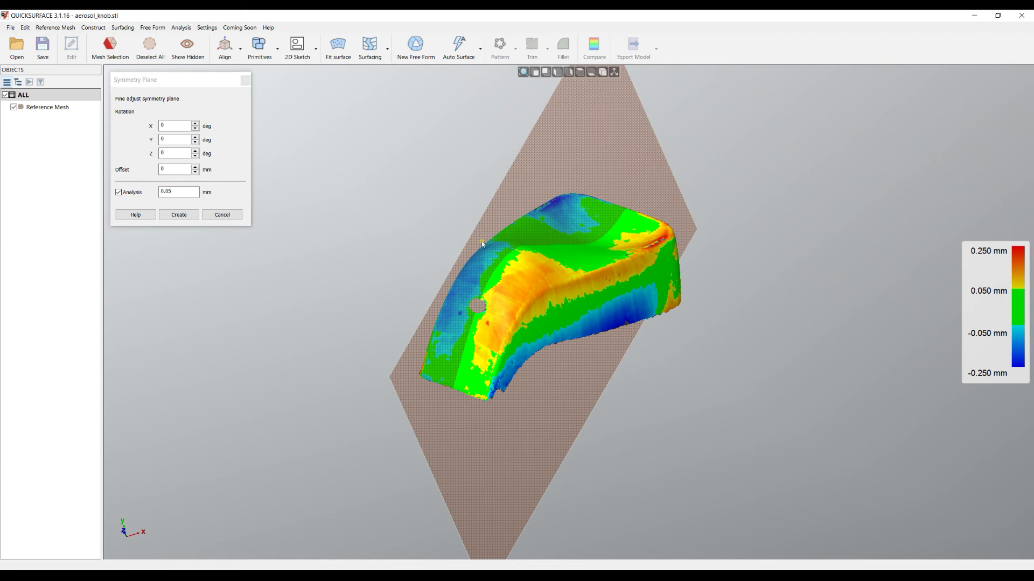
Step: Try a symmetry plane offset of 0.03 mm and check the deviation colours on the knob
left_click(195, 167)
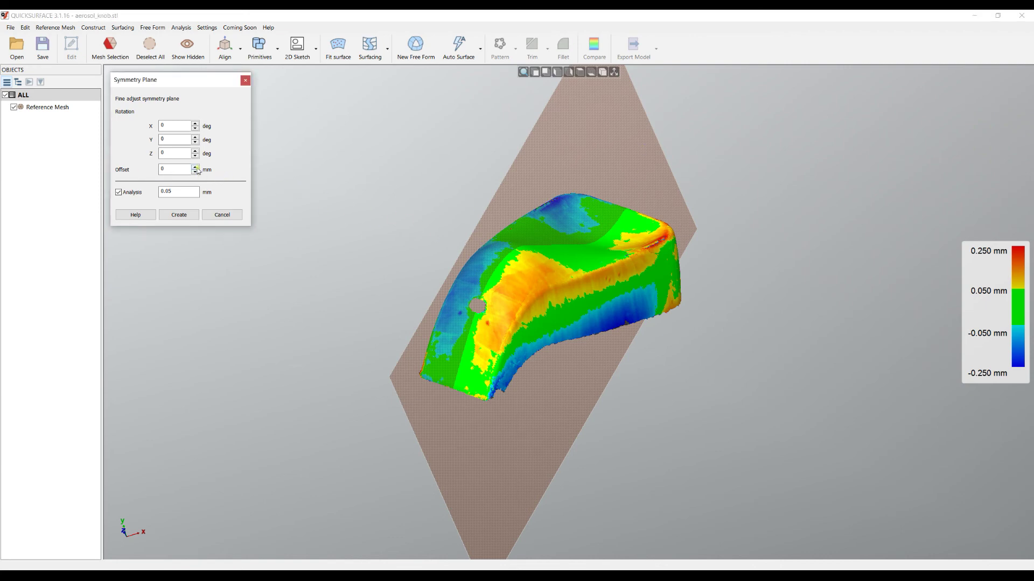
left_click(195, 167)
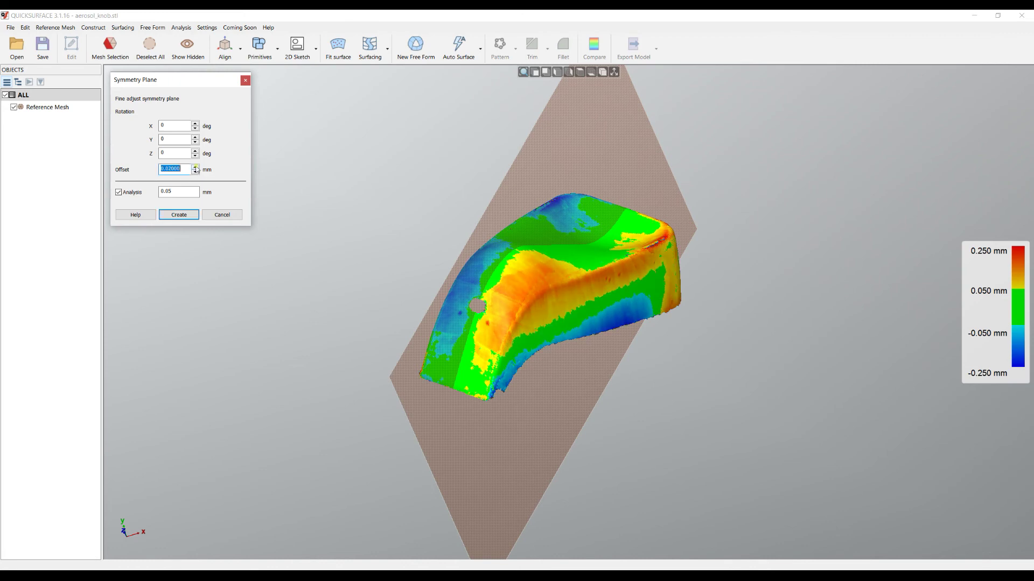
left_click(195, 167)
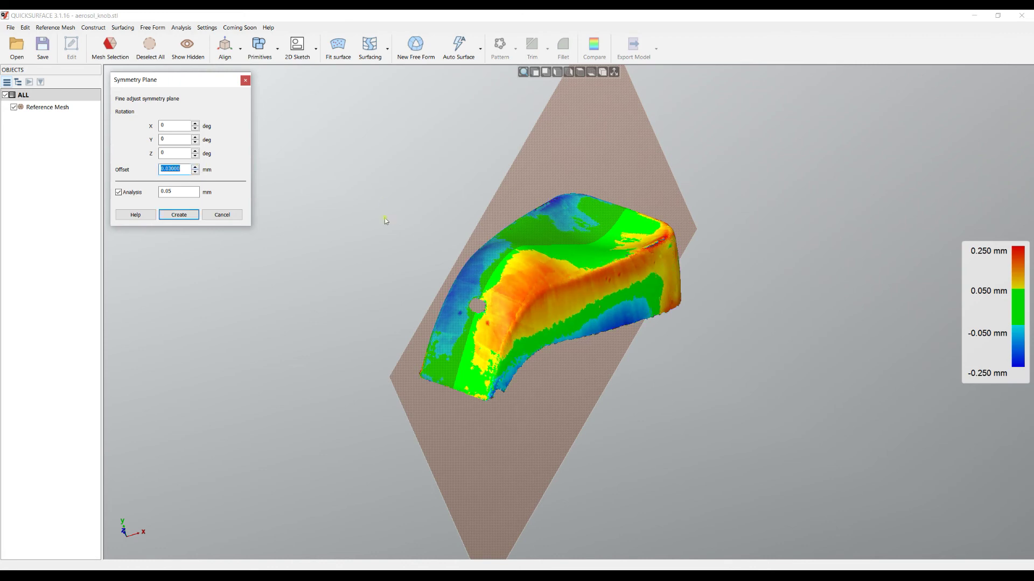
middle_click_drag(558, 240, 566, 242)
scroll(566, 243, "up", 2)
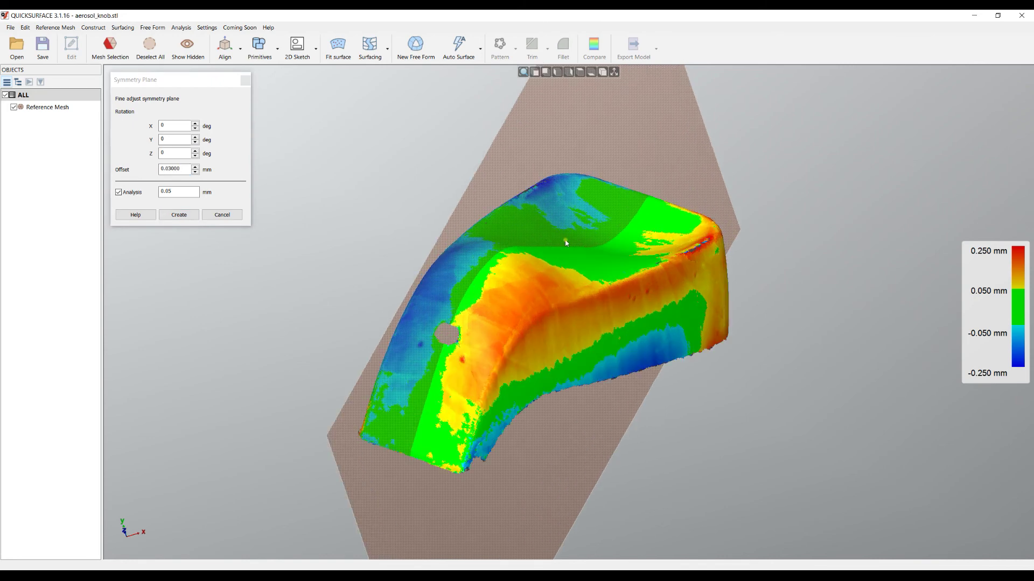
Step: Try a symmetry plane offset of 0.04 mm and step it back to 0 mm
left_click(196, 171)
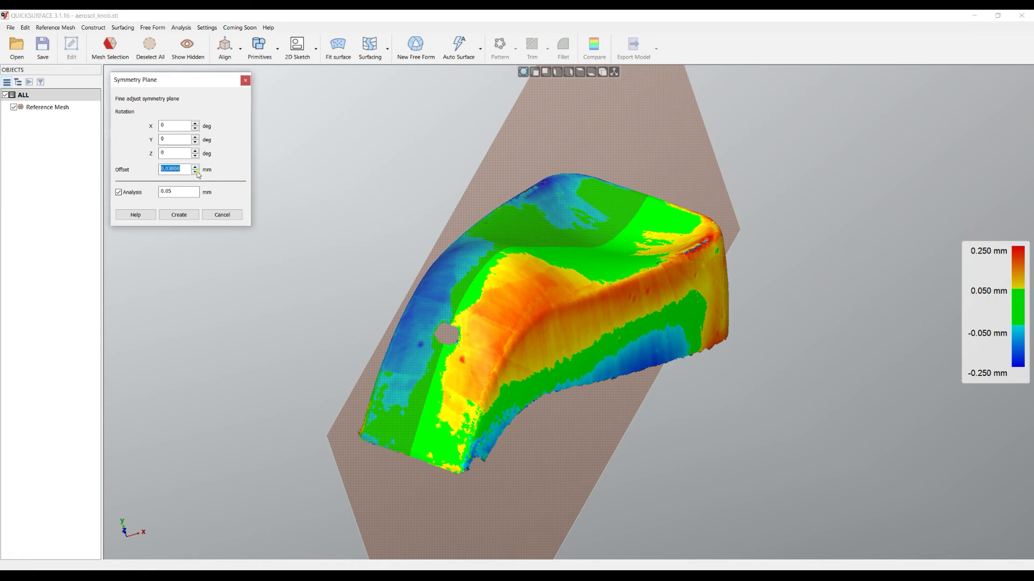
left_click(197, 173)
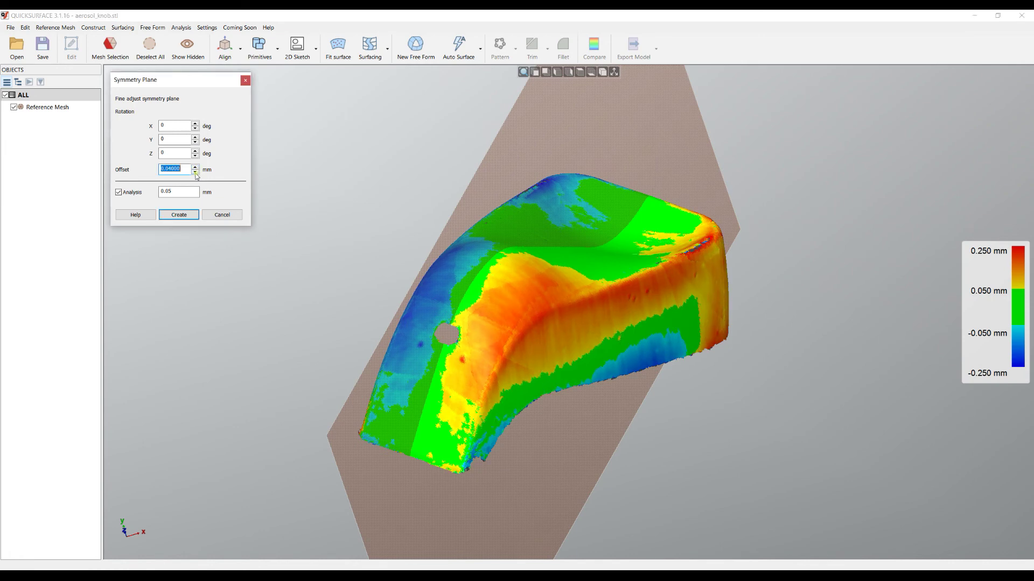
left_click(196, 172)
left_click(196, 173)
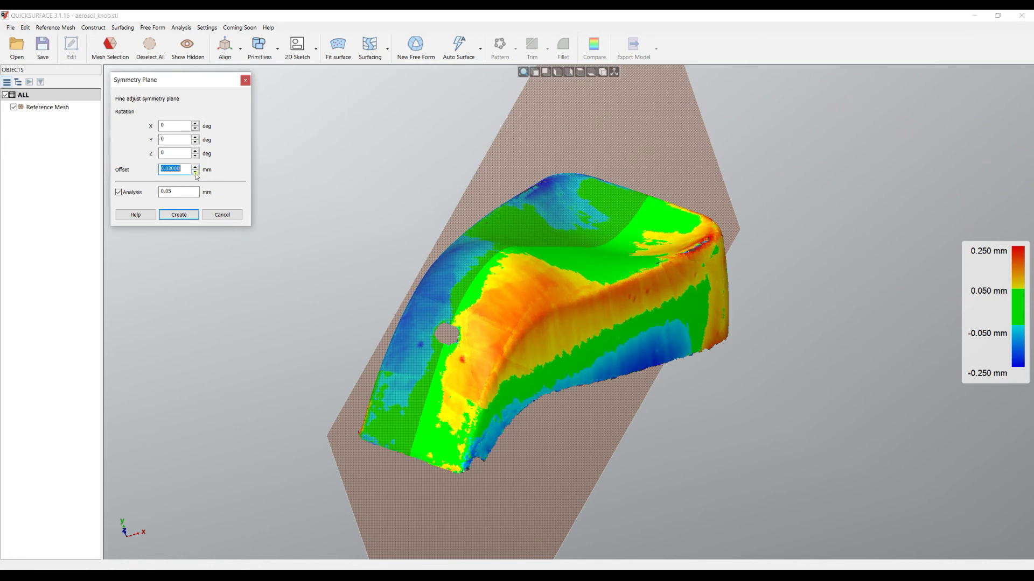
left_click(195, 173)
left_click(196, 173)
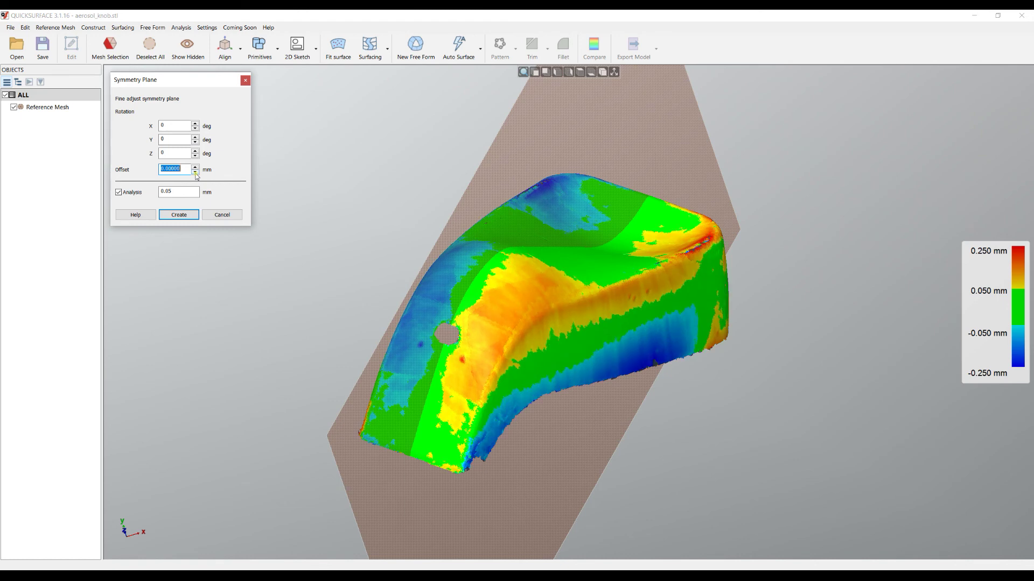
Step: Set the symmetry plane's Z rotation to 15 degrees and check how the plane turns
double_click(172, 153)
type("15")
key("Tab")
right_click_drag(506, 246, 483, 234)
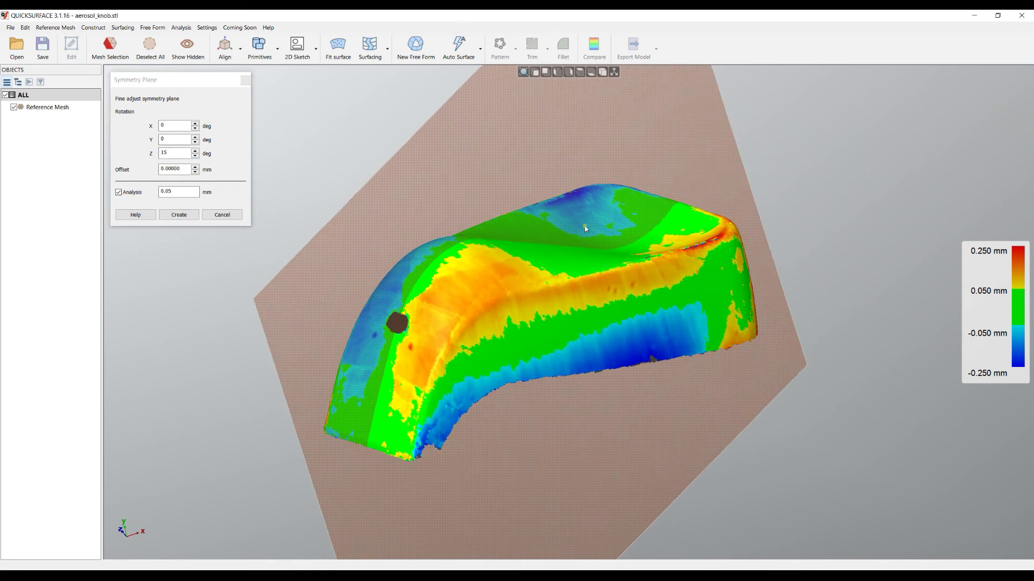
Step: Set the symmetry plane's Z rotation to 30 degrees and check its orientation against the knob
left_click(181, 153)
double_click(181, 153)
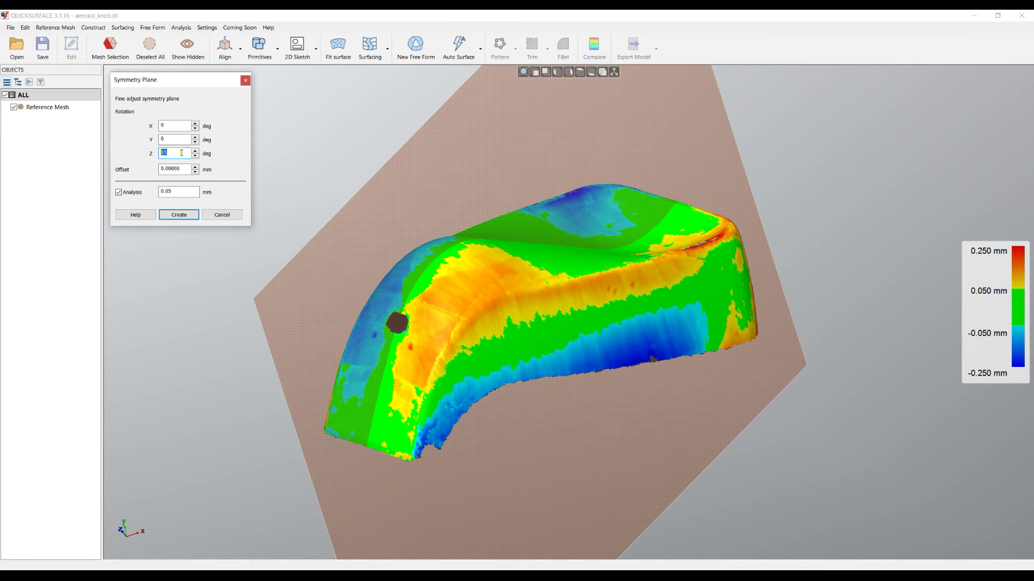
type("30")
key("Tab")
left_click(669, 241)
right_click_drag(681, 235, 554, 210)
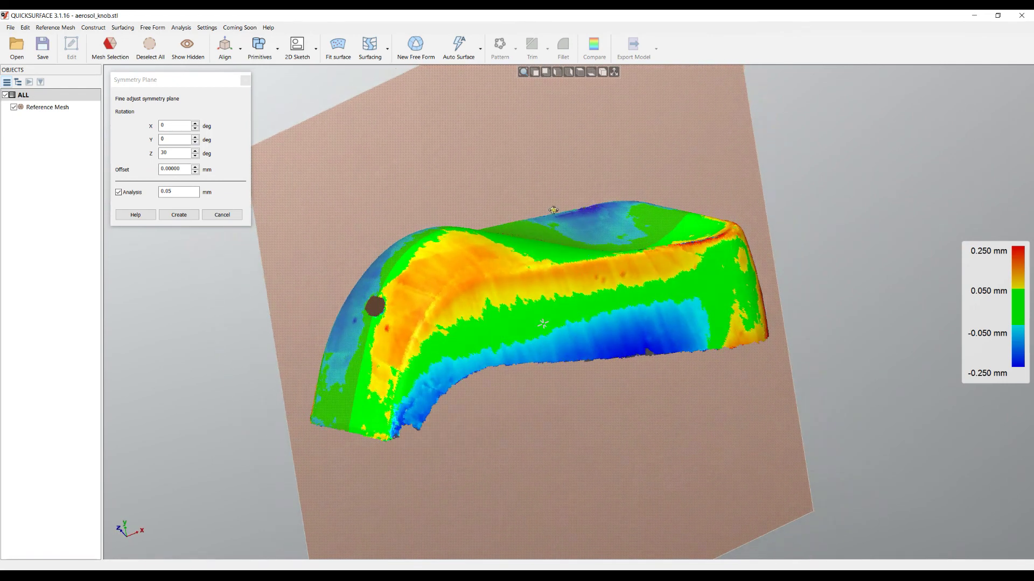
Step: Raise the symmetry plane's X rotation to 0.4 degrees in small increments
left_click(194, 124)
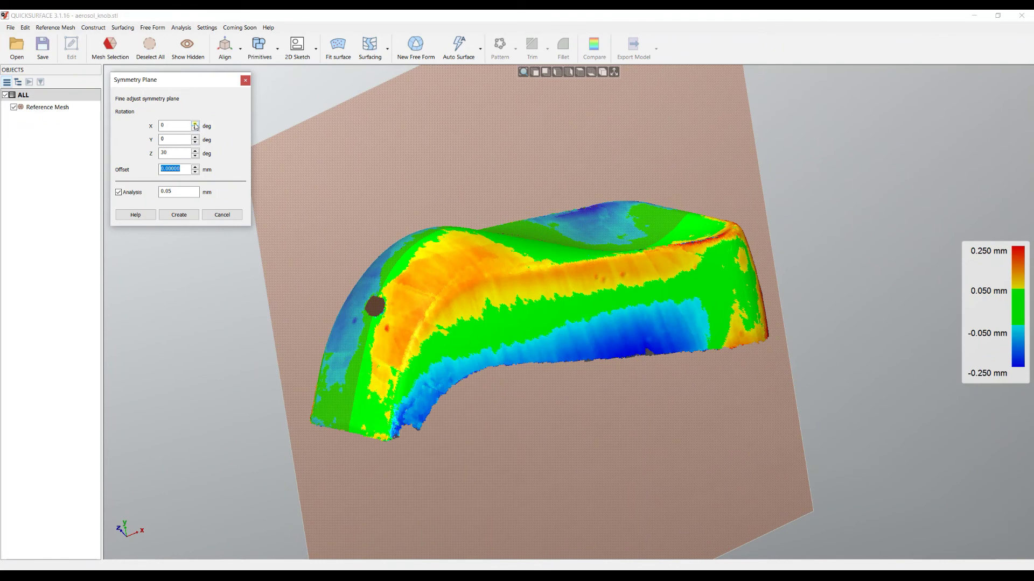
left_click(195, 124)
left_click(195, 125)
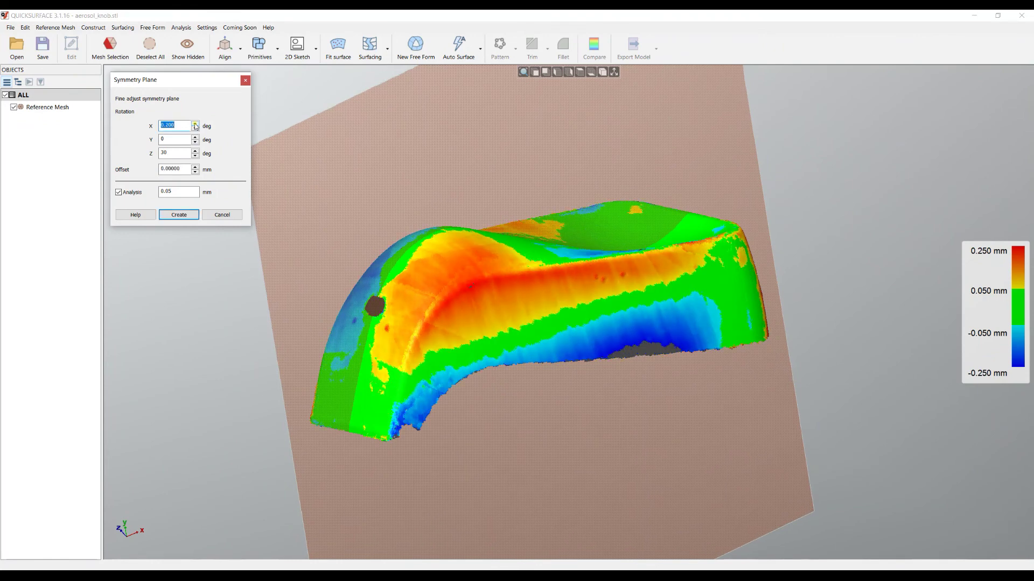
left_click(194, 125)
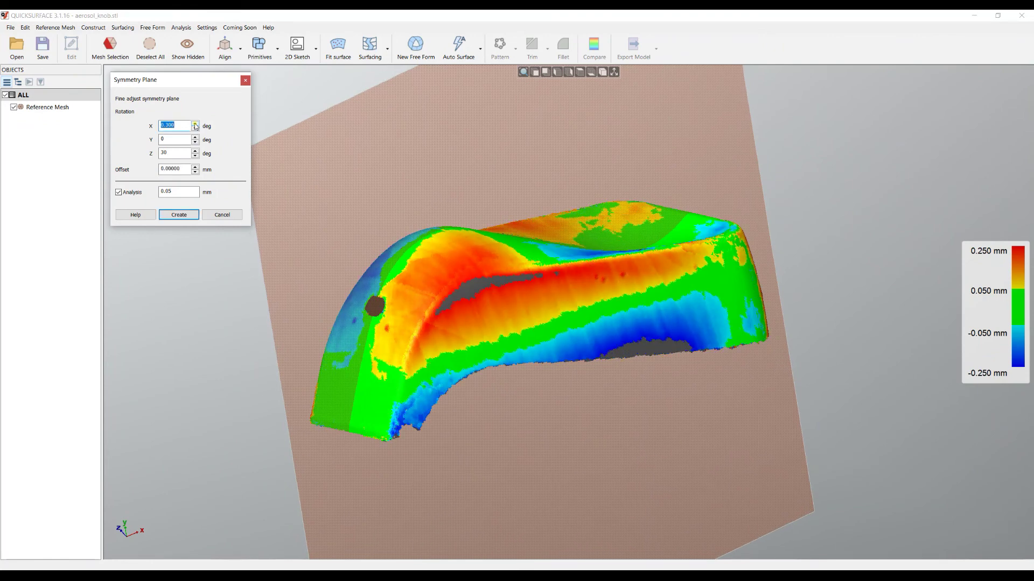
left_click(195, 125)
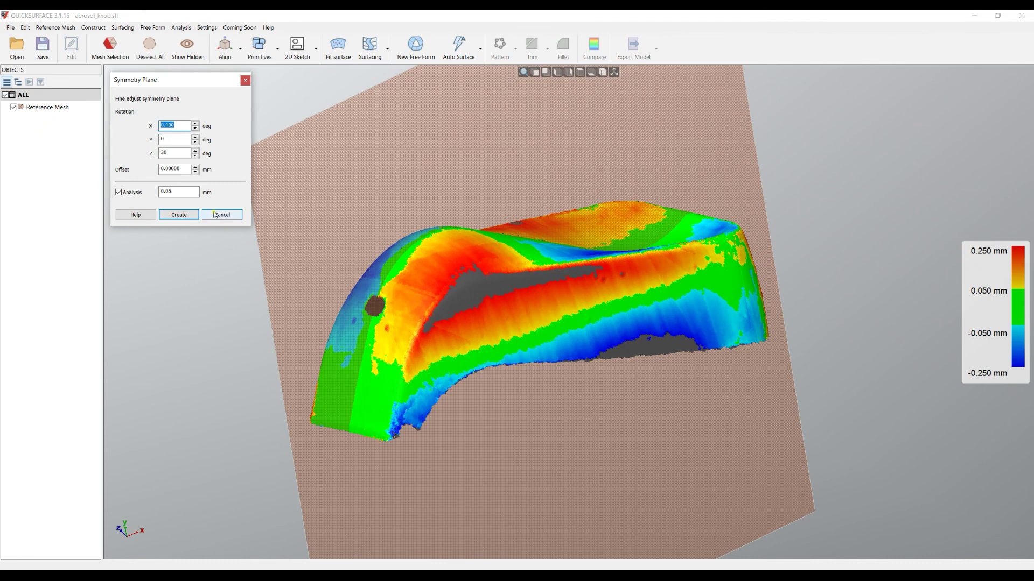
Step: Reset the symmetry plane's X and Z rotations to 0 degrees
left_click(183, 126)
double_click(182, 126)
type("0")
double_click(180, 155)
type("0")
key("Tab")
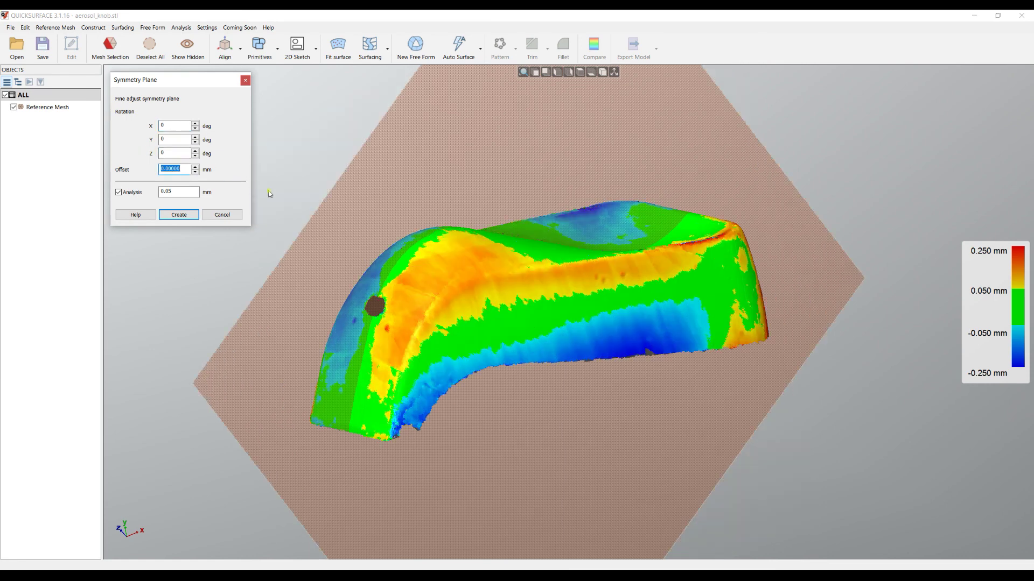
Step: Create the symmetry plane with zero rotation and offset, and check it against the knob mesh
right_click_drag(545, 284, 549, 286)
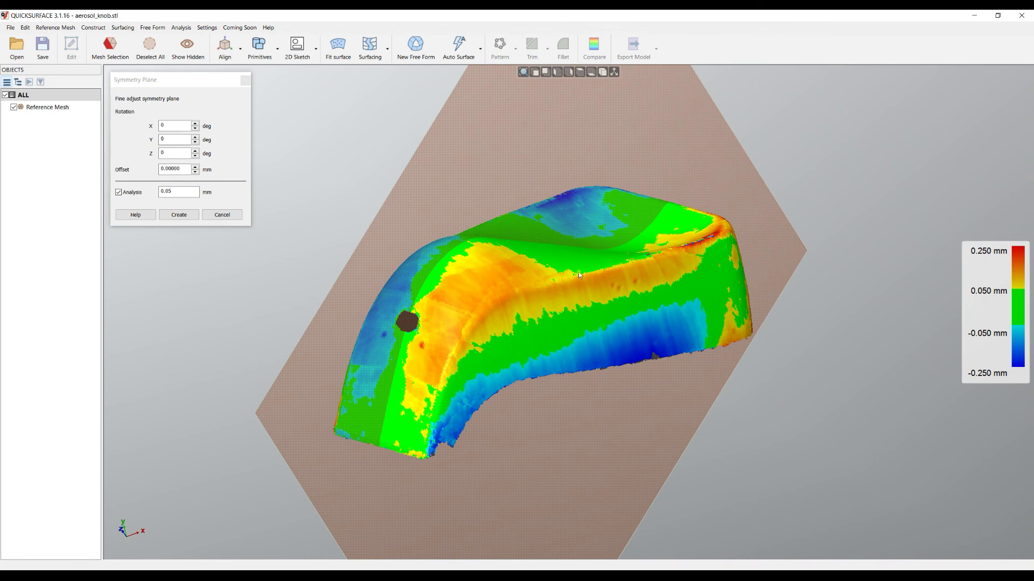
left_click(173, 214)
right_click_drag(506, 271, 469, 269)
left_click(54, 121)
key("l")
left_click(42, 133)
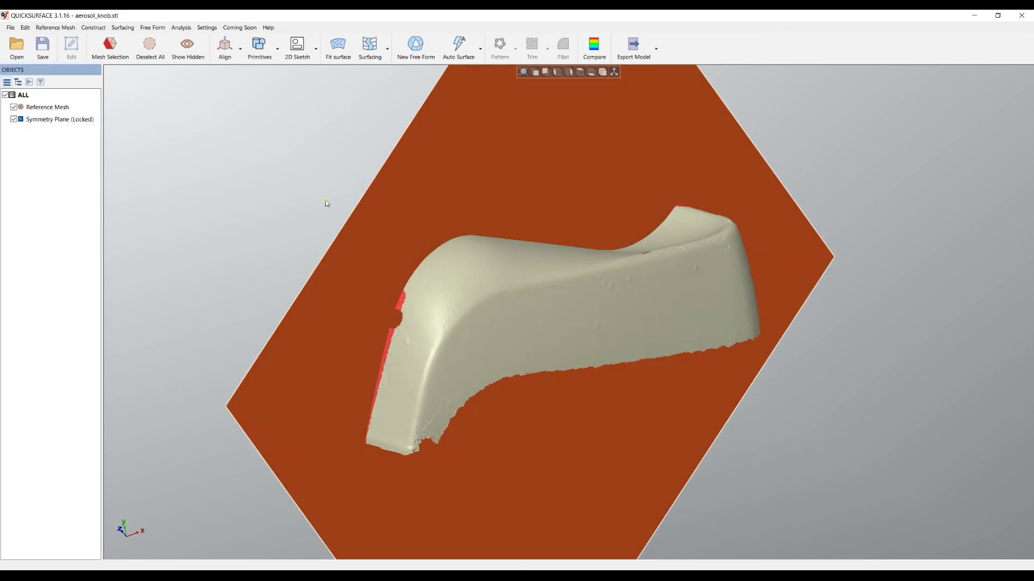
scroll(517, 237, "down", 2)
right_click_drag(514, 253, 644, 284)
right_click_drag(579, 258, 534, 253)
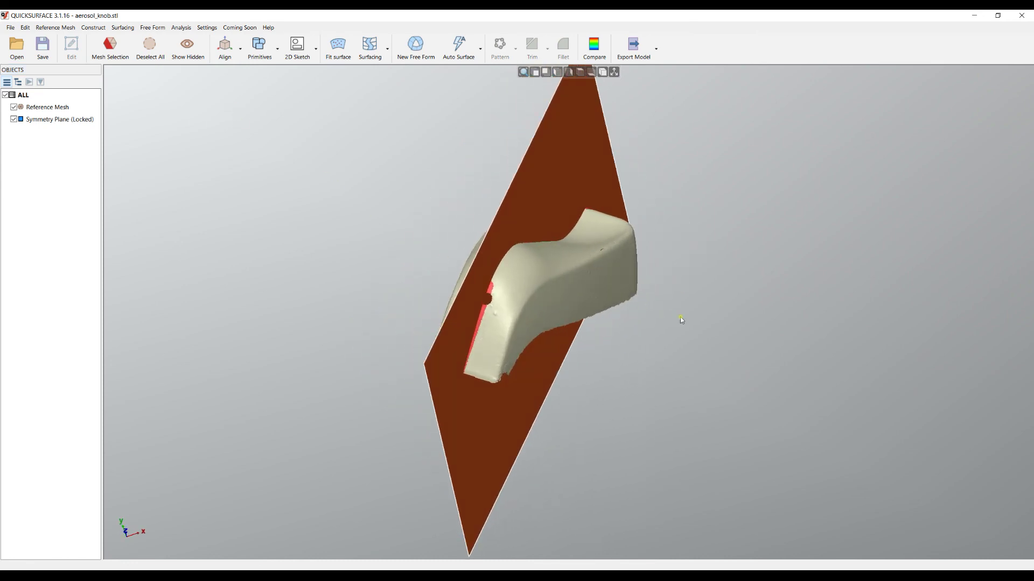